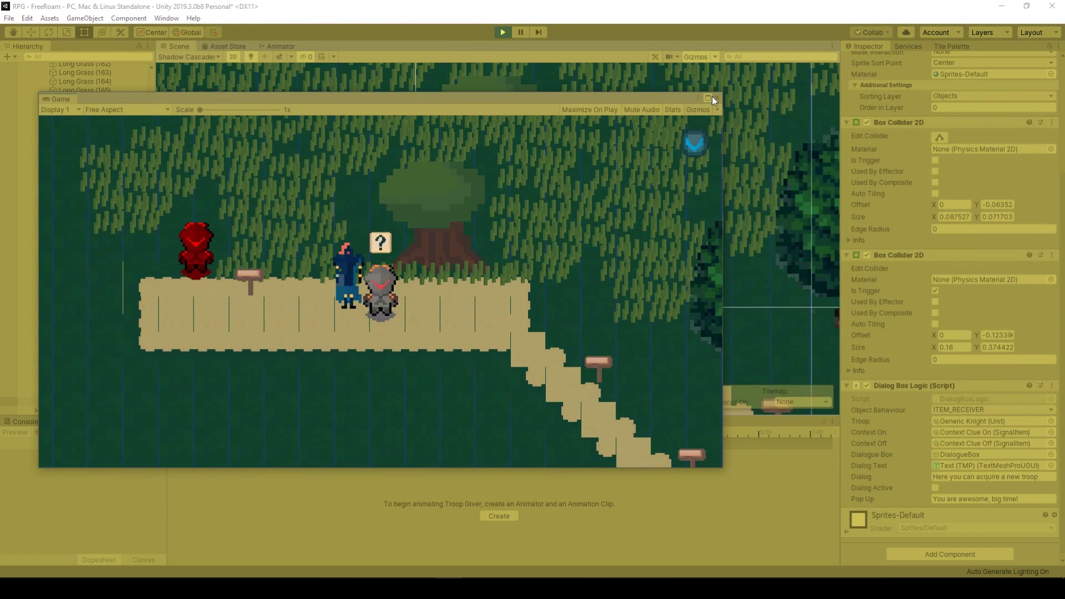
# - In the maximized Game view, trigger the knight's 'You are awesome, big time!' pop-up and dismiss it
pyautogui.click(710, 98)
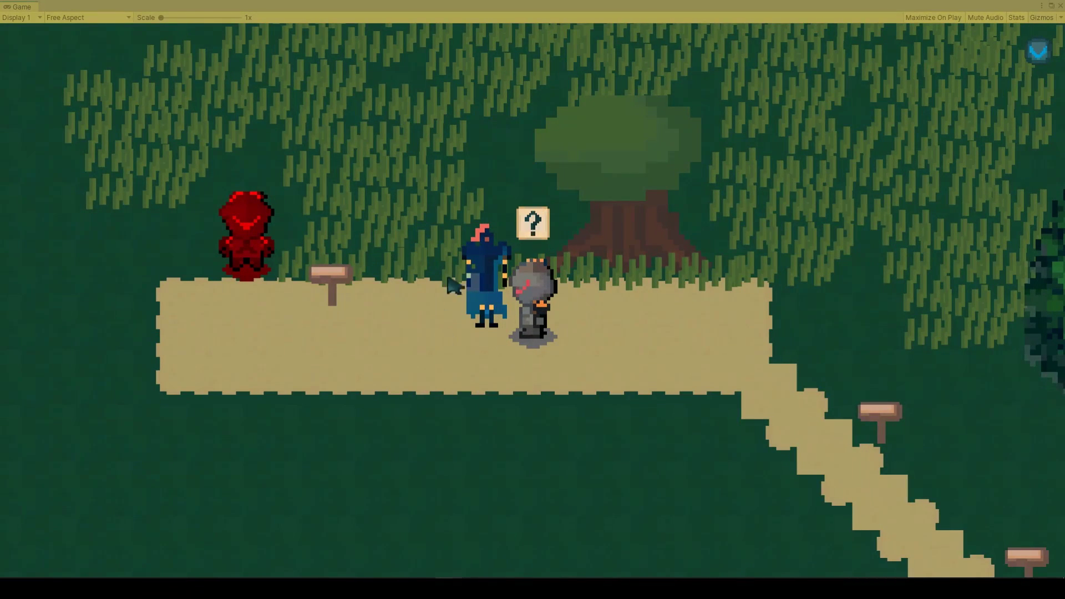
pyautogui.click(470, 291)
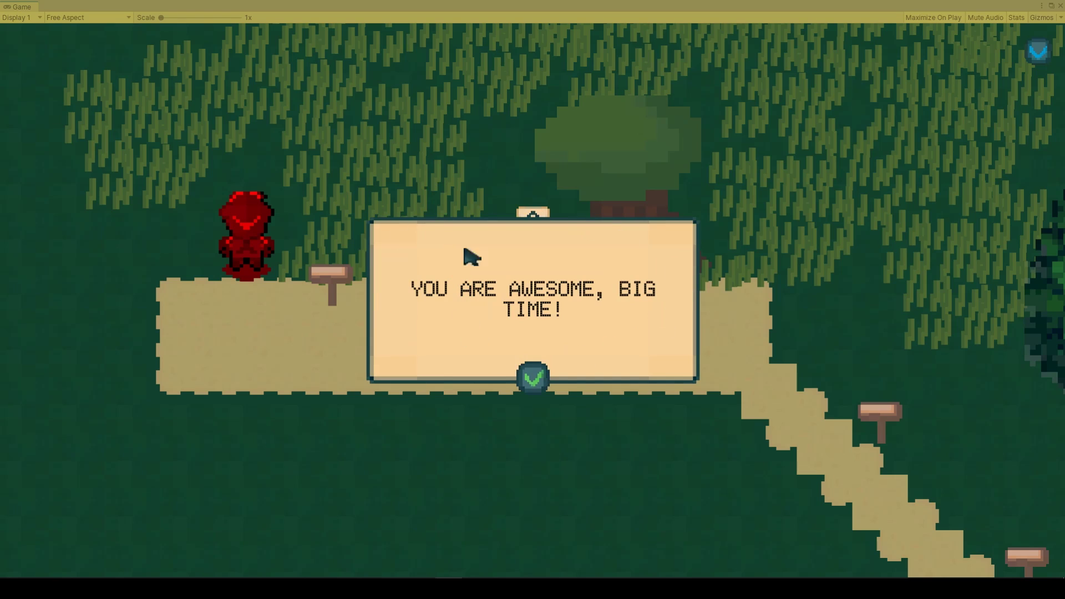
pyautogui.click(537, 382)
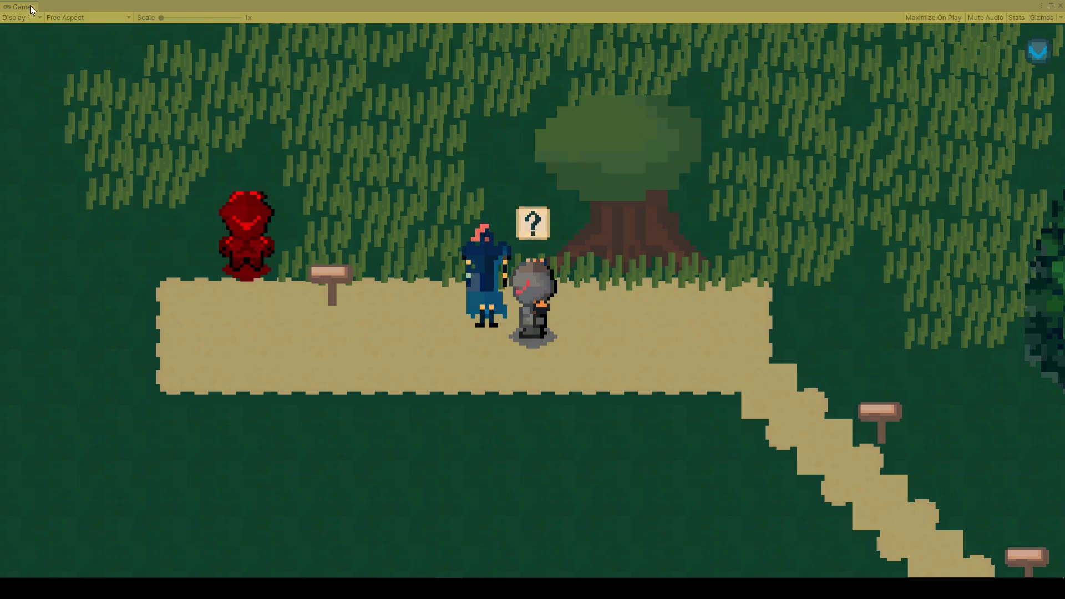
pyautogui.hotkey('ctrl', '1')
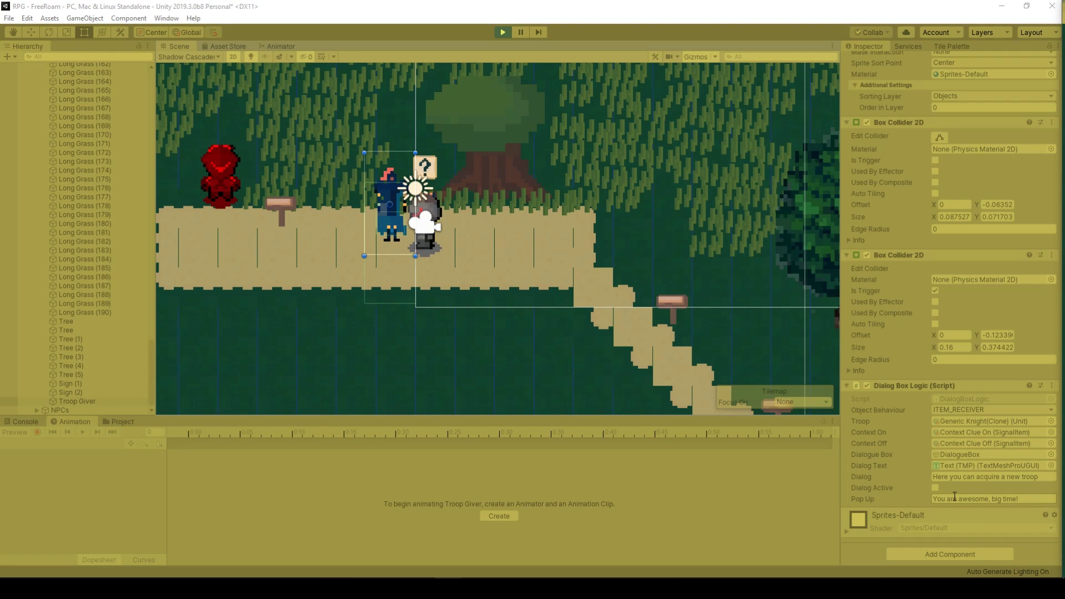
# - Replace the Troop Giver's Pop Up text with 'Really anythig'
pyautogui.moveTo(937, 499); pyautogui.dragTo(1037, 504)
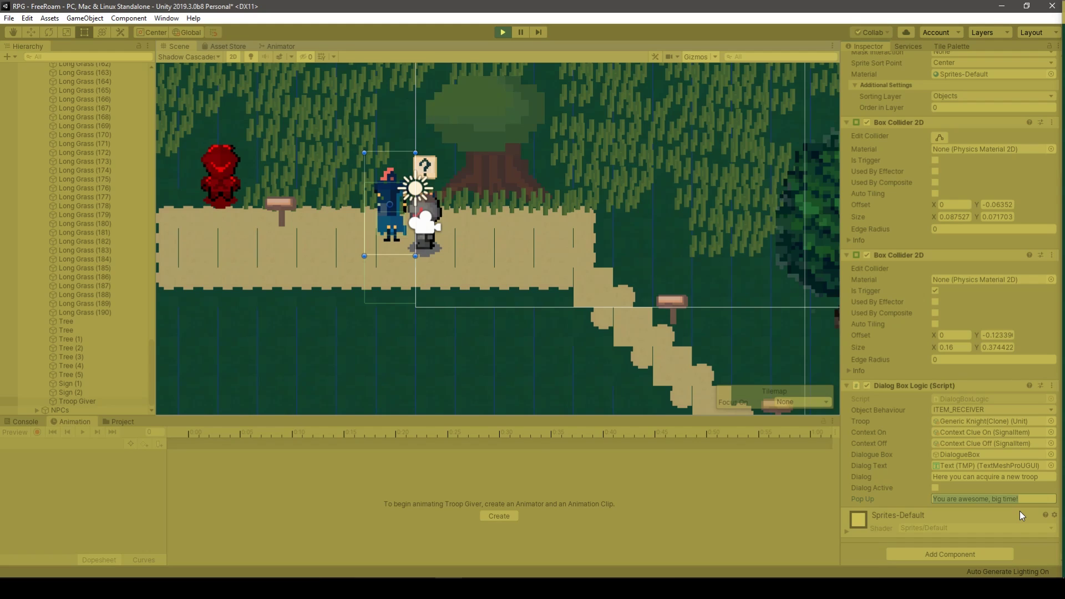
pyautogui.write('Really ')
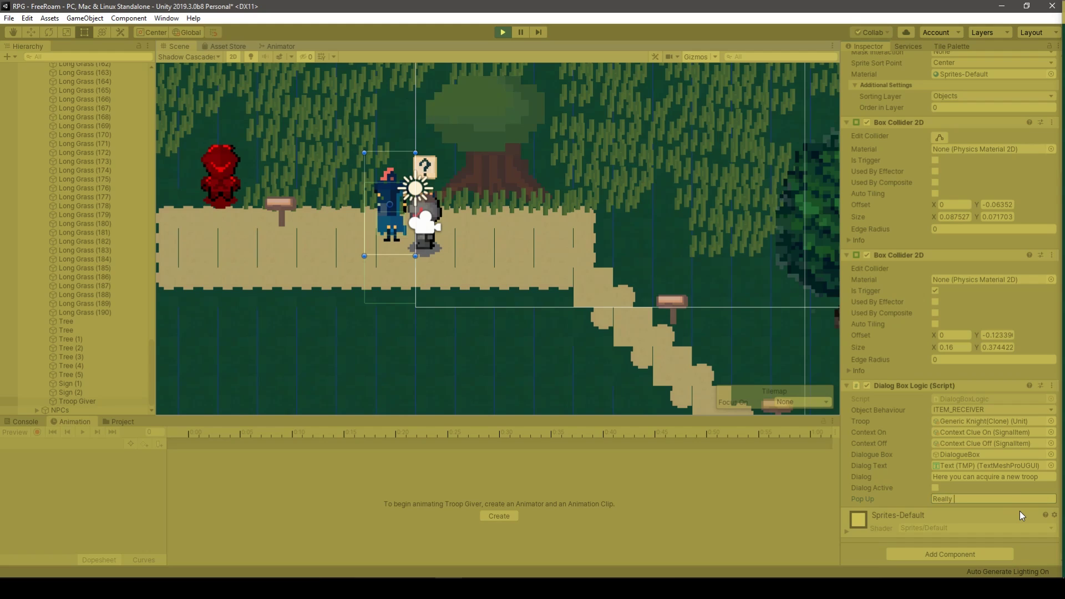
pyautogui.write('anythig')
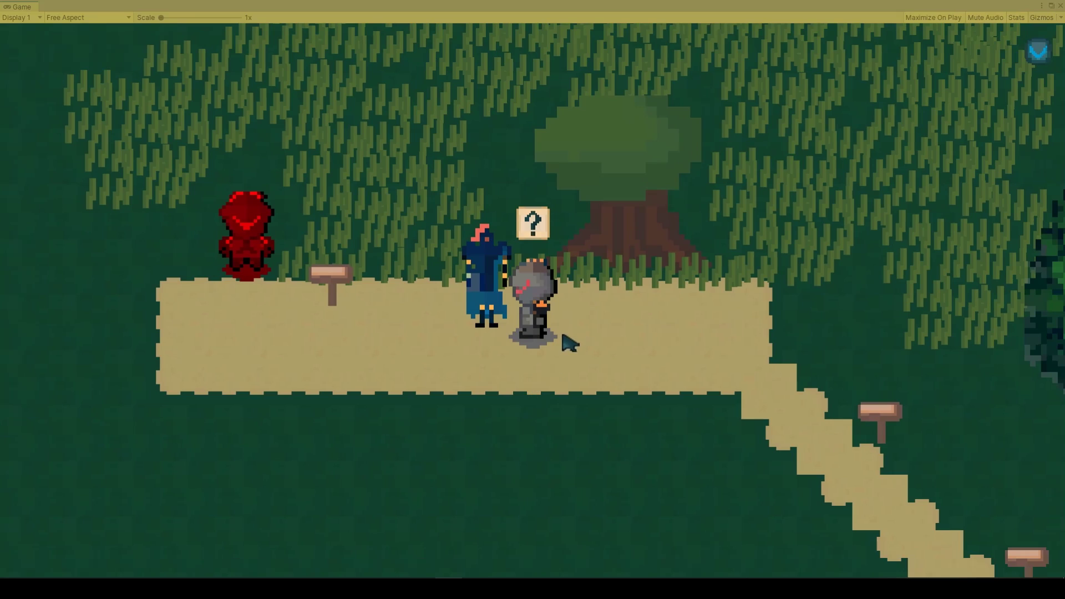
# - Trigger the knight's REALLY ANYTHIG pop-up in play mode and close it
pyautogui.press('e')
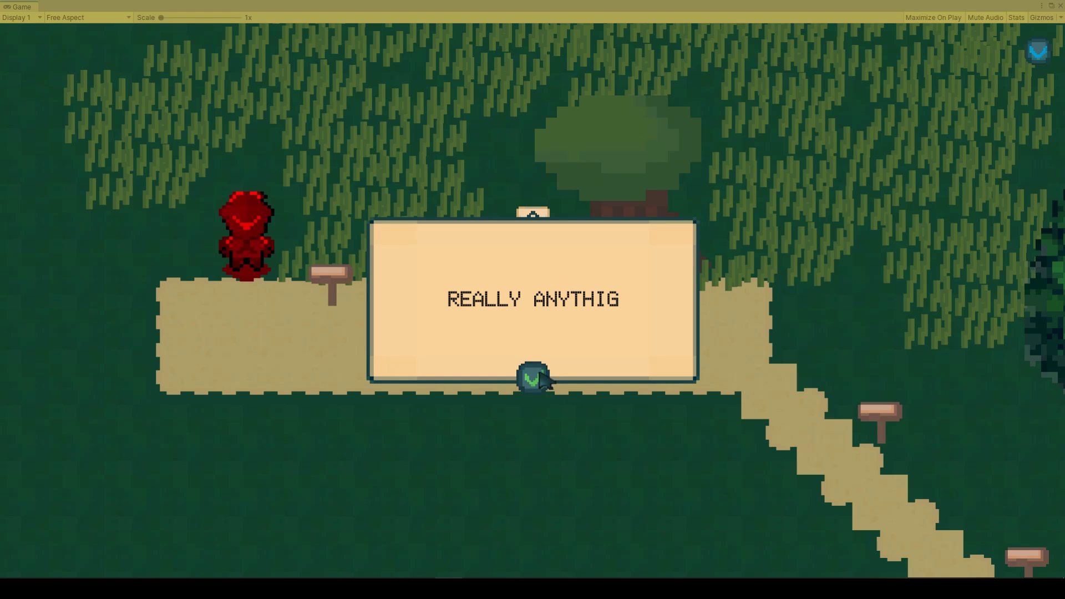
pyautogui.click(542, 378)
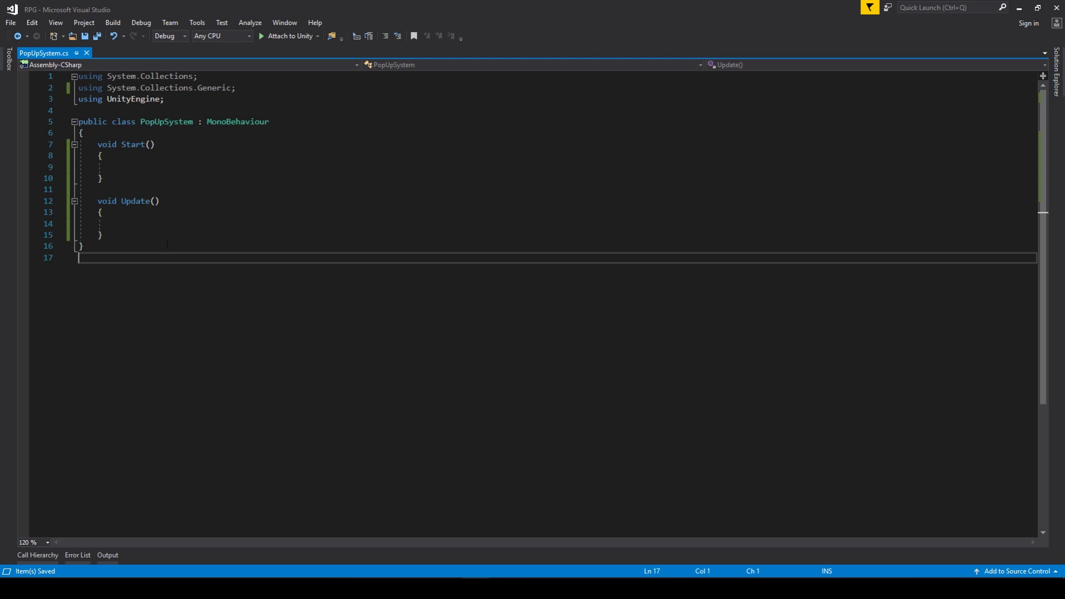
# - Swap the empty Start and Update methods for a 'public GameObject popUpBox;' field
pyautogui.moveTo(168, 237); pyautogui.dragTo(98, 144)
pyautogui.press('Delete')
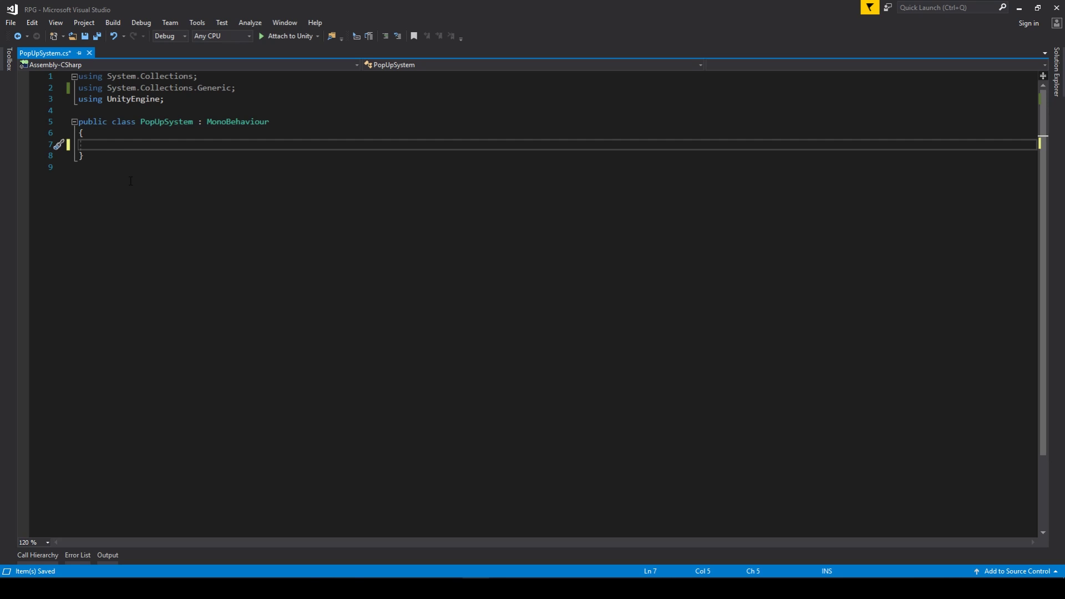
pyautogui.write('public')
pyautogui.hotkey('ctrl', 'BackSpace')
pyautogui.write('p')
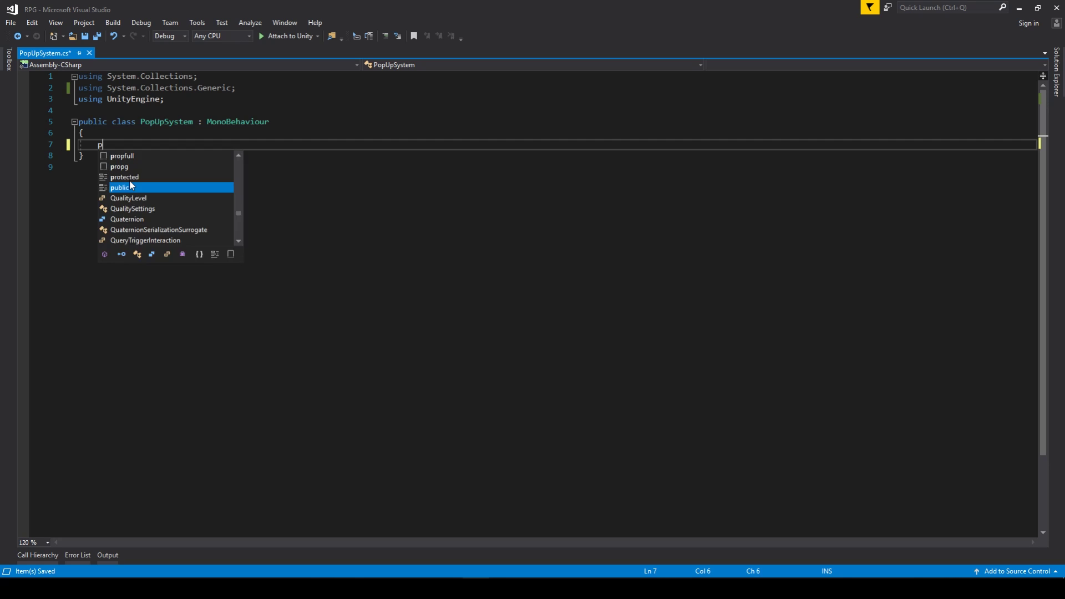
pyautogui.write('ublic g')
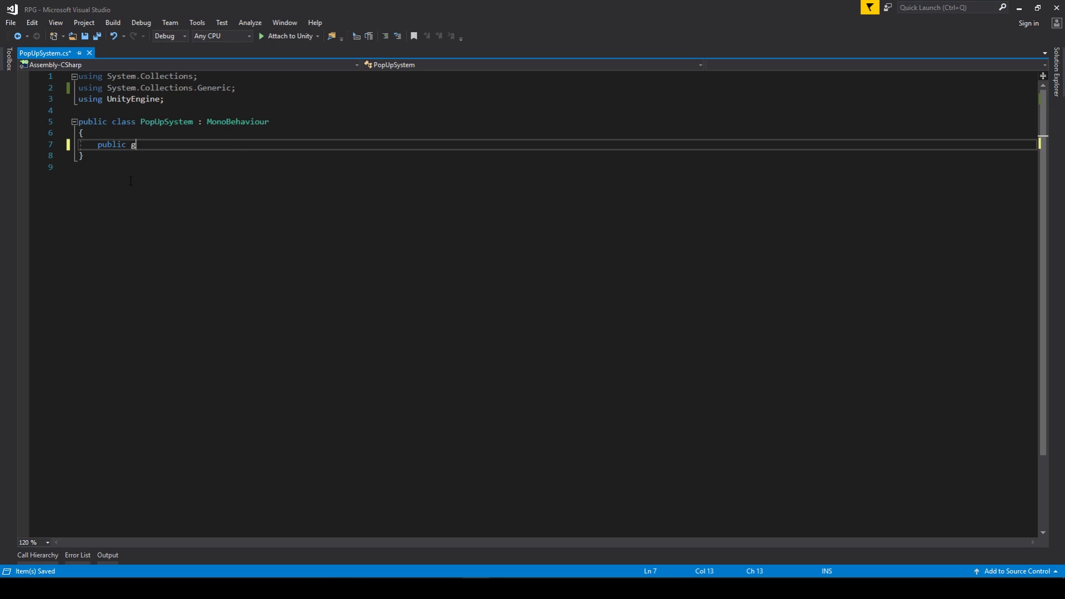
pyautogui.write('ameo p')
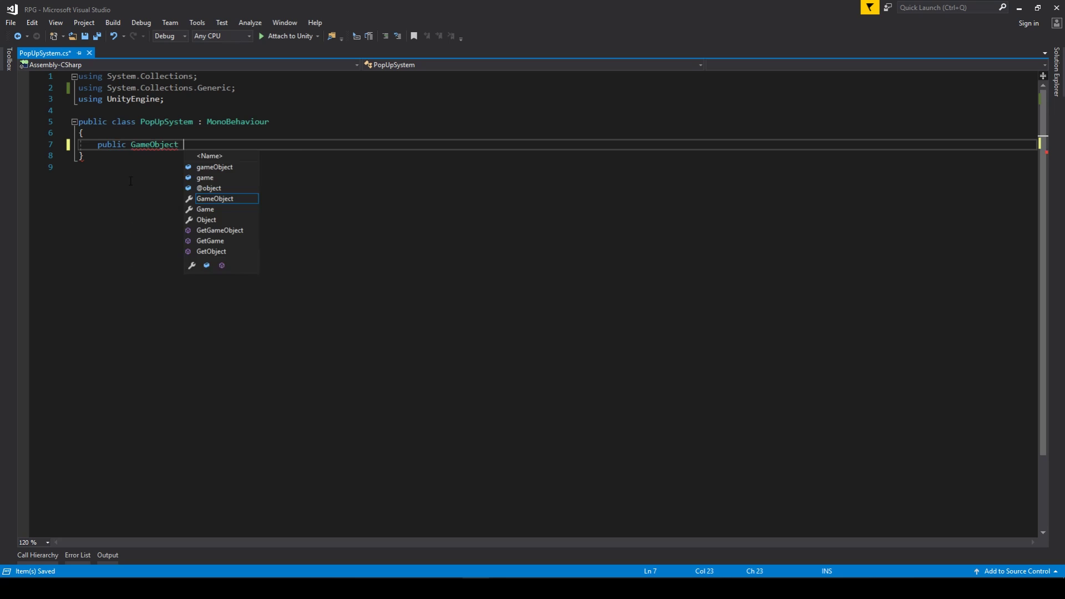
pyautogui.write('op')
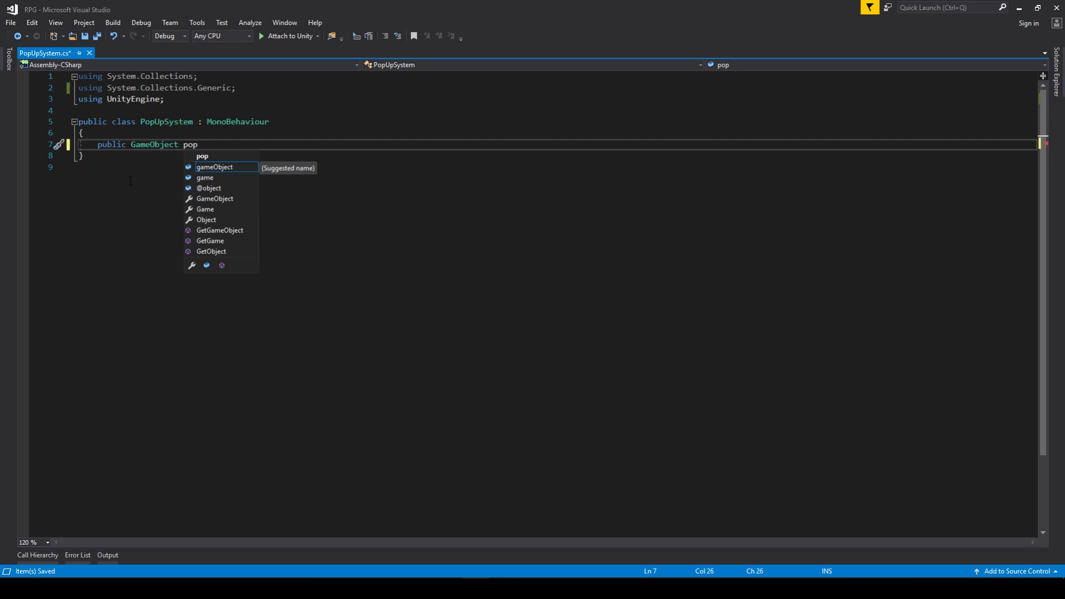
pyautogui.write('UpBox;')
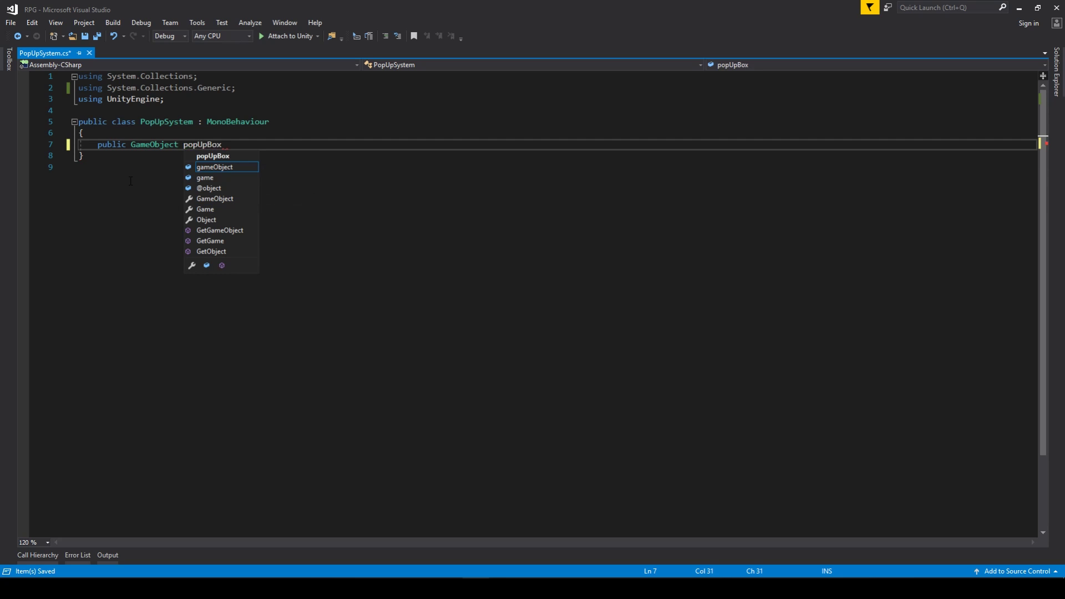
pyautogui.press('Return')
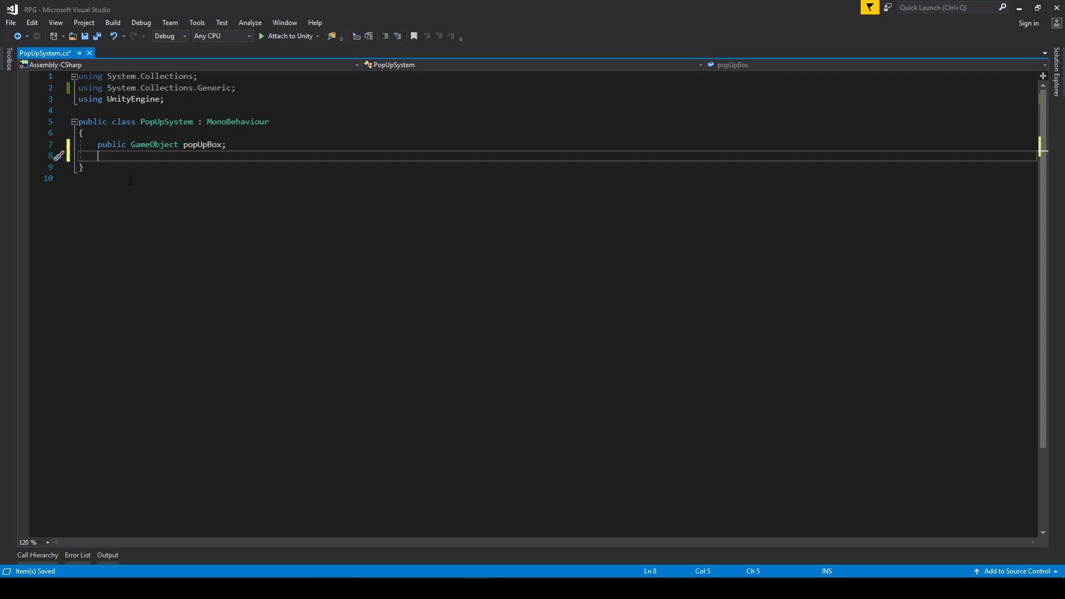
# - Declare 'public Animator animator;' and 'public TMP_Text popUpText;' below popUpBox
pyautogui.write('public Anim')
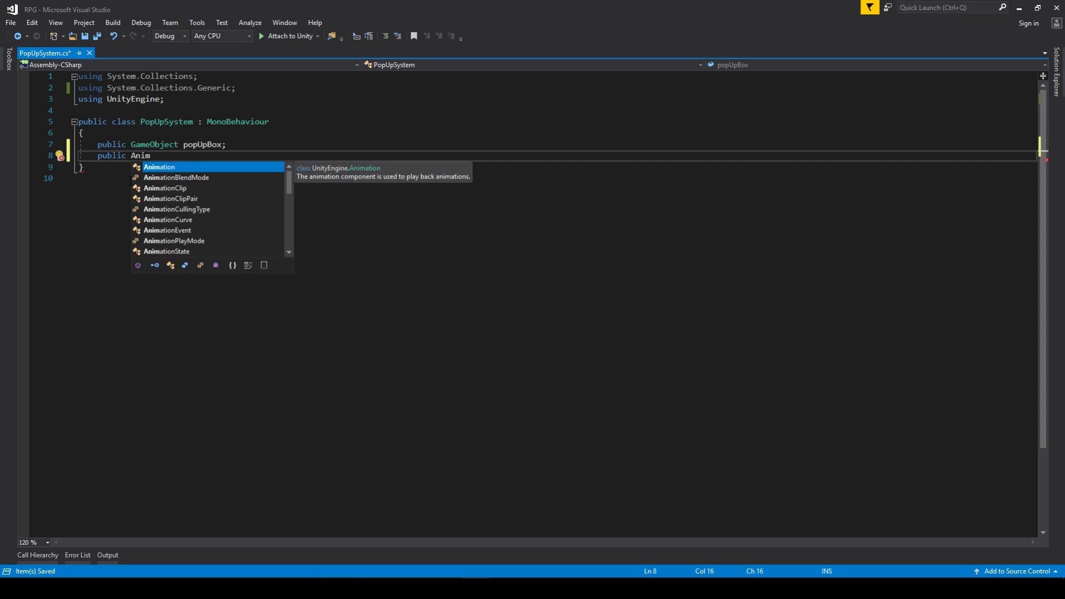
pyautogui.write('ator ')
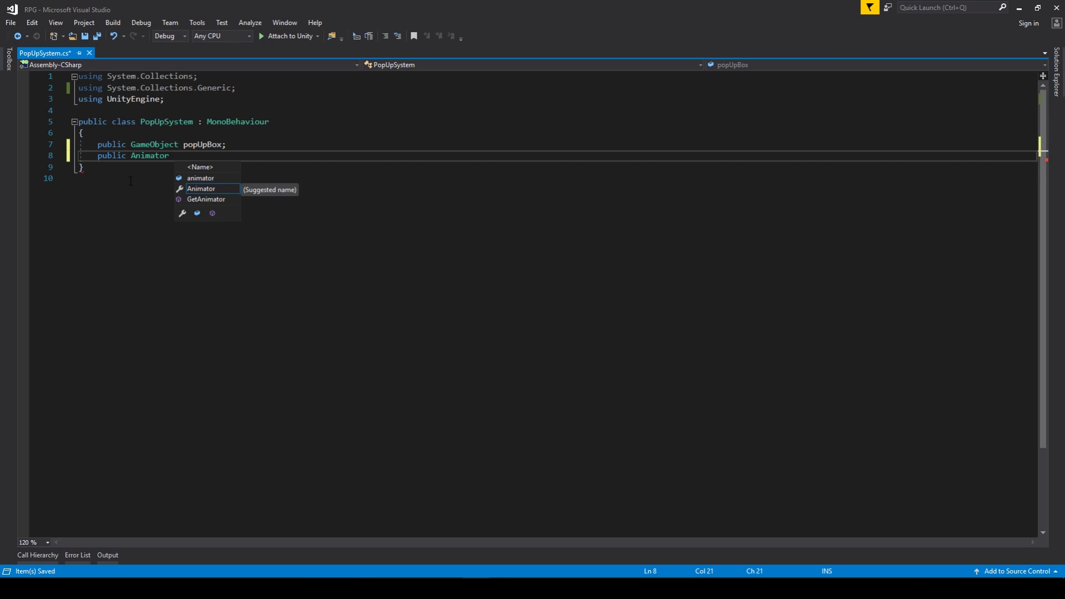
pyautogui.write('popUp')
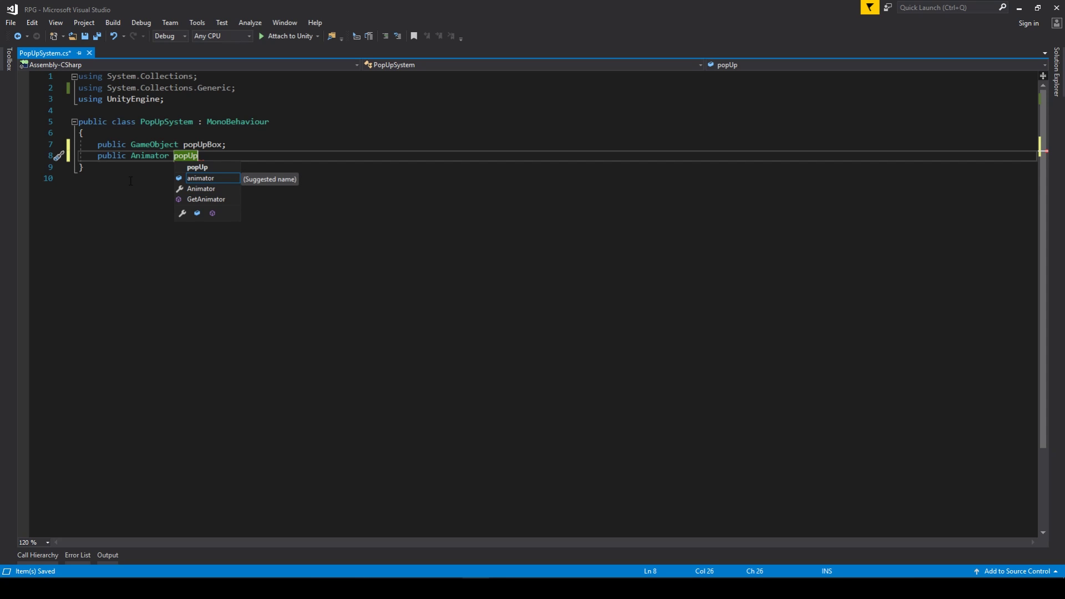
pyautogui.write('Ani')
pyautogui.press('Down')
pyautogui.press('Tab')
pyautogui.write(';')
pyautogui.press('Return')
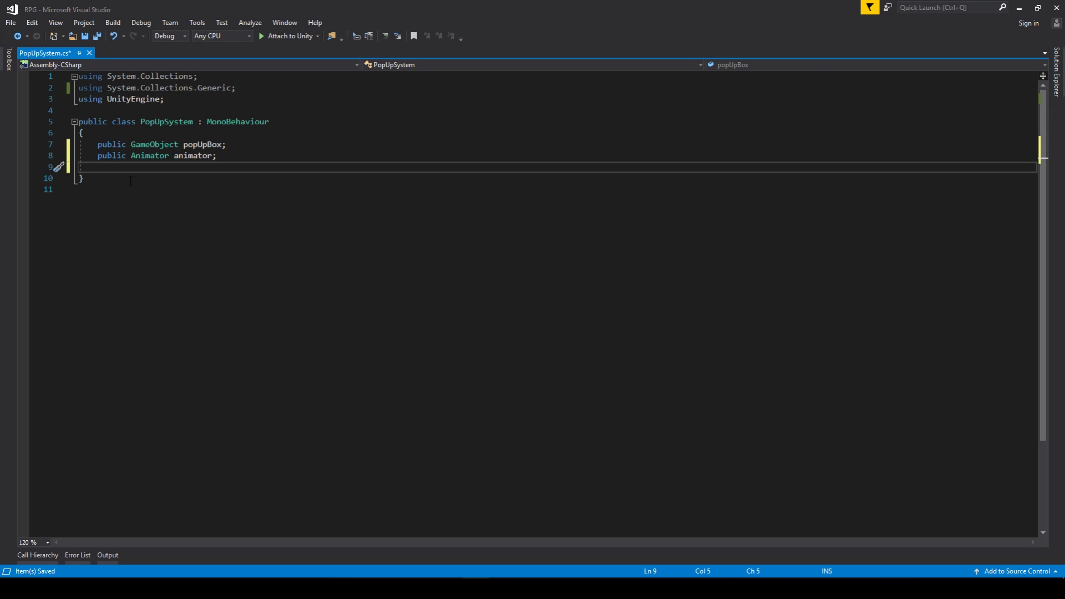
pyautogui.write('publ')
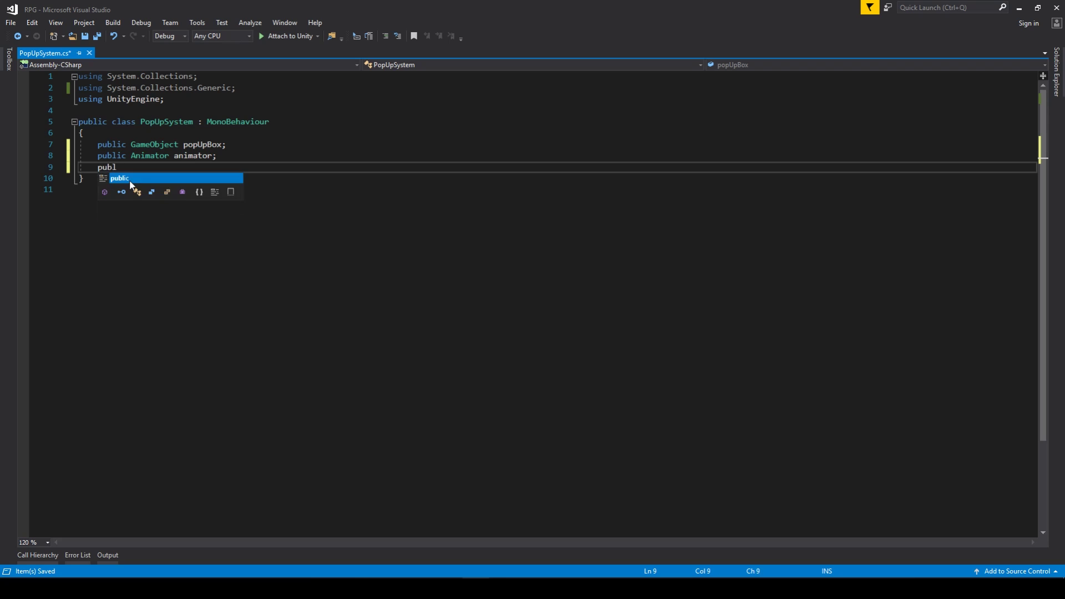
pyautogui.write('ic TMP')
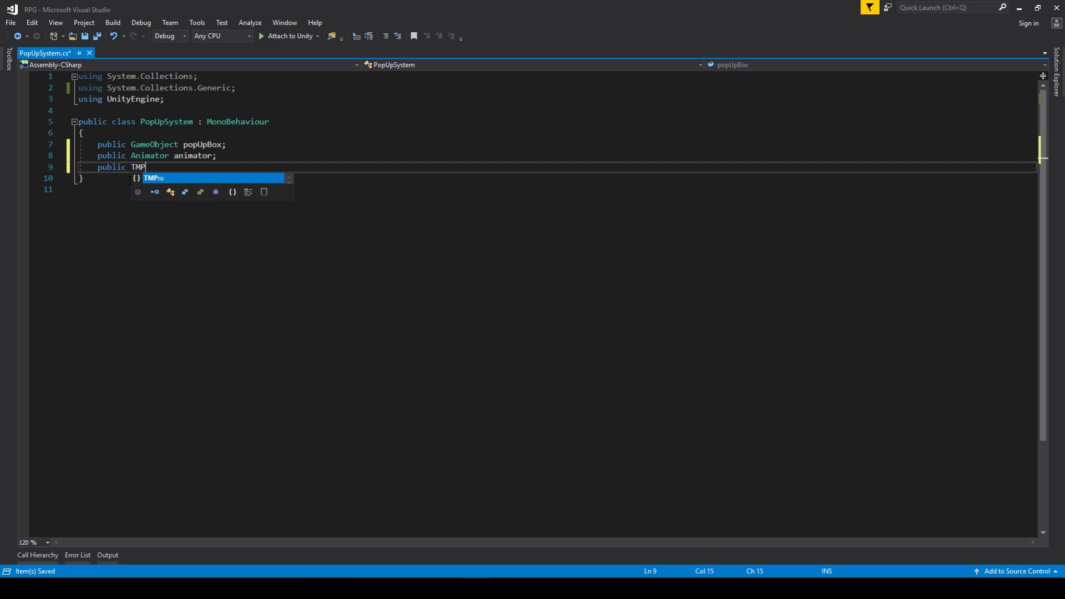
pyautogui.write('_Text ')
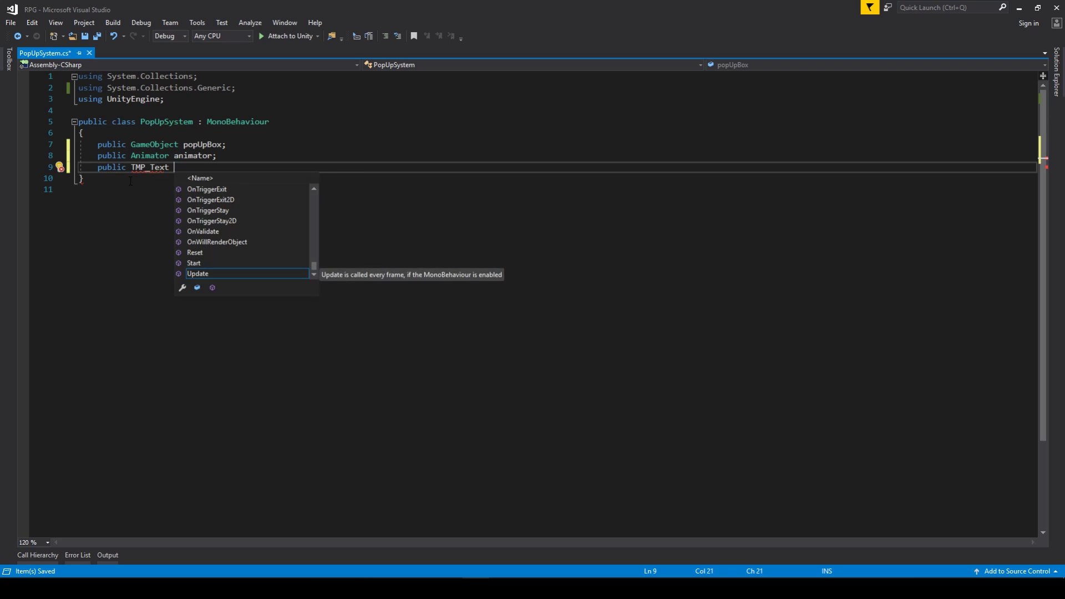
pyautogui.write('popUpText;')
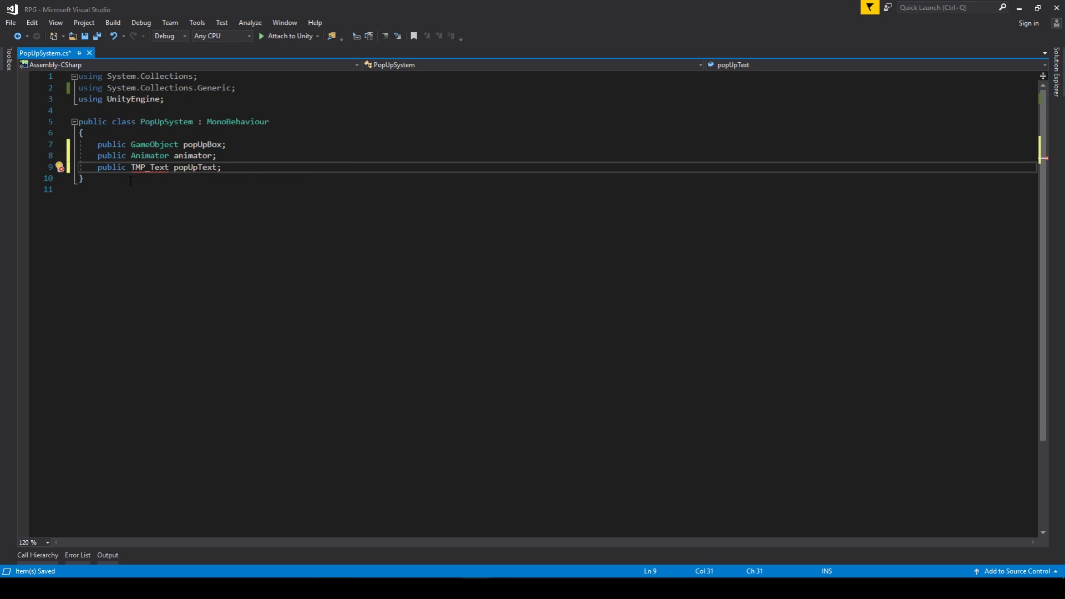
pyautogui.press('Return')
pyautogui.press('Return')
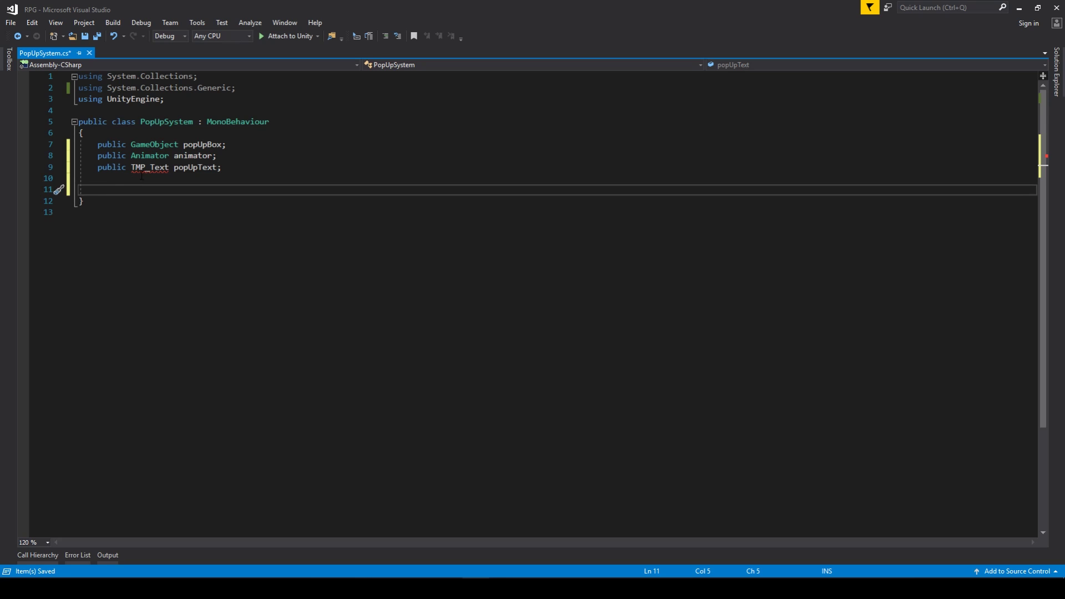
pyautogui.click(131, 181)
pyautogui.click(145, 167)
# - Add the TMPro using directive and declare 'public void PopUp(string text)'
pyautogui.hotkey('ctrl', '.')
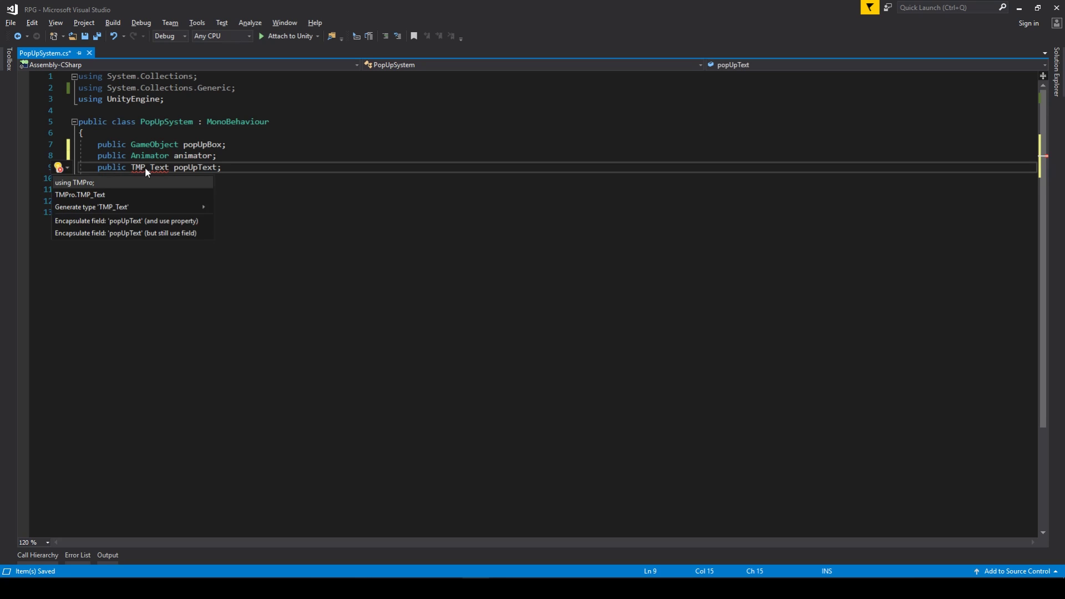
pyautogui.press('Return')
pyautogui.click(285, 196)
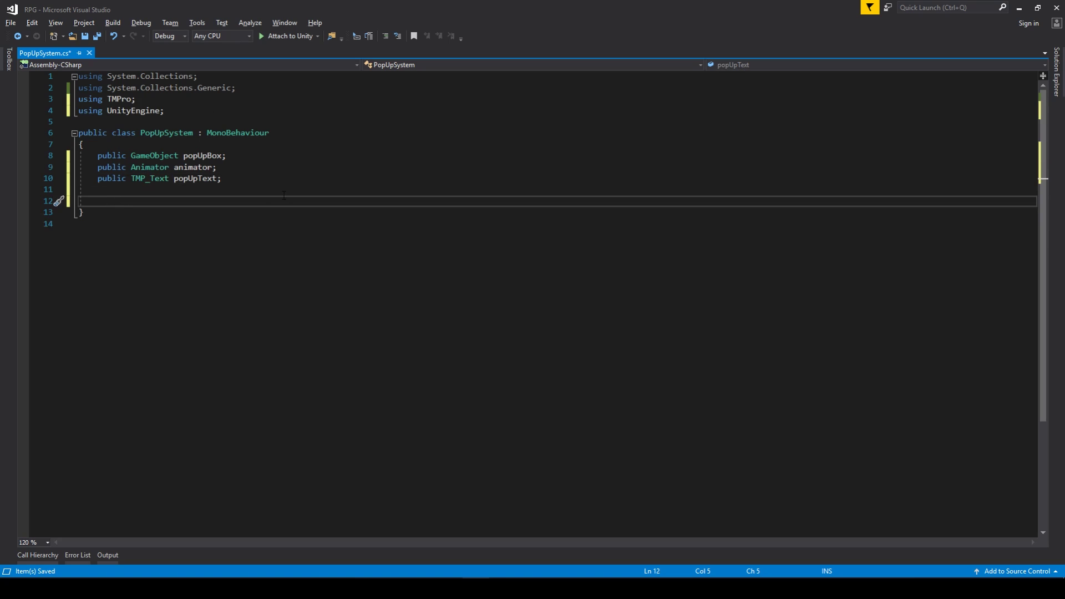
pyautogui.write('public void ')
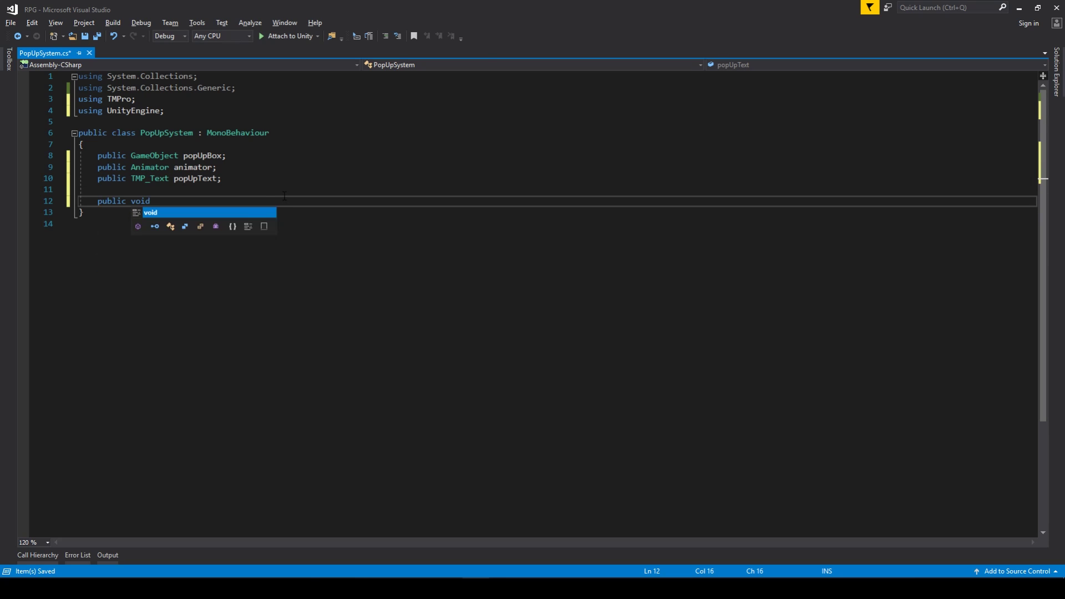
pyautogui.write('P')
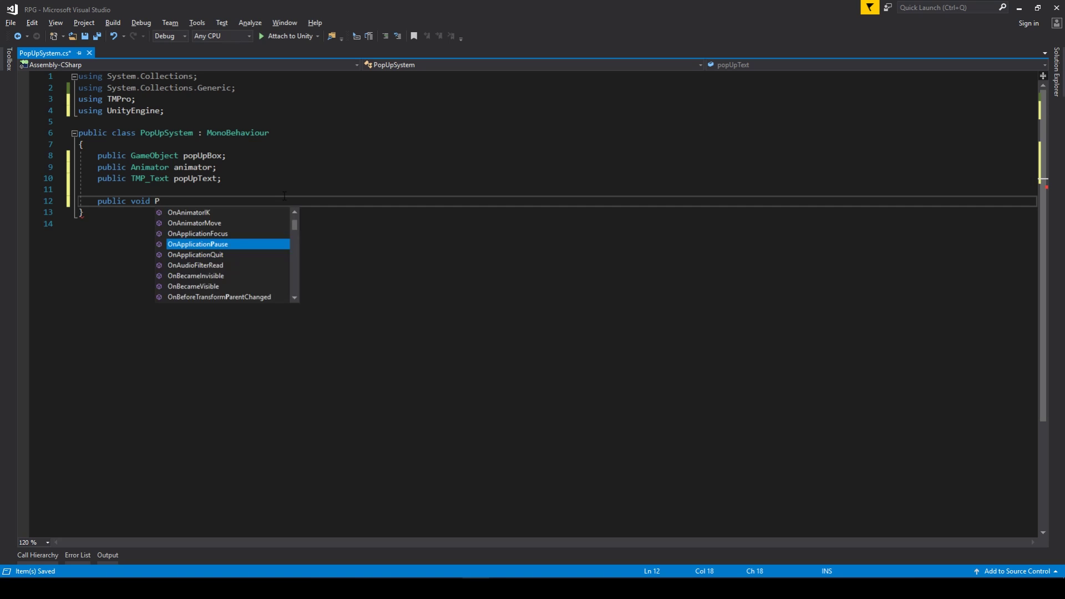
pyautogui.write('opUp(')
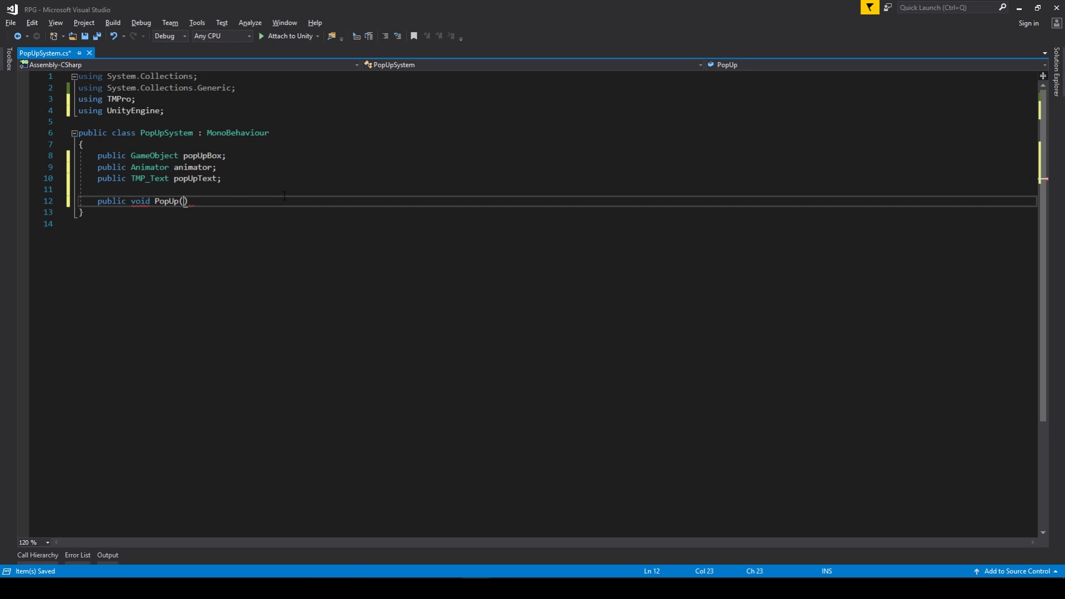
pyautogui.write('string text')
pyautogui.write('{')
pyautogui.press('Return')
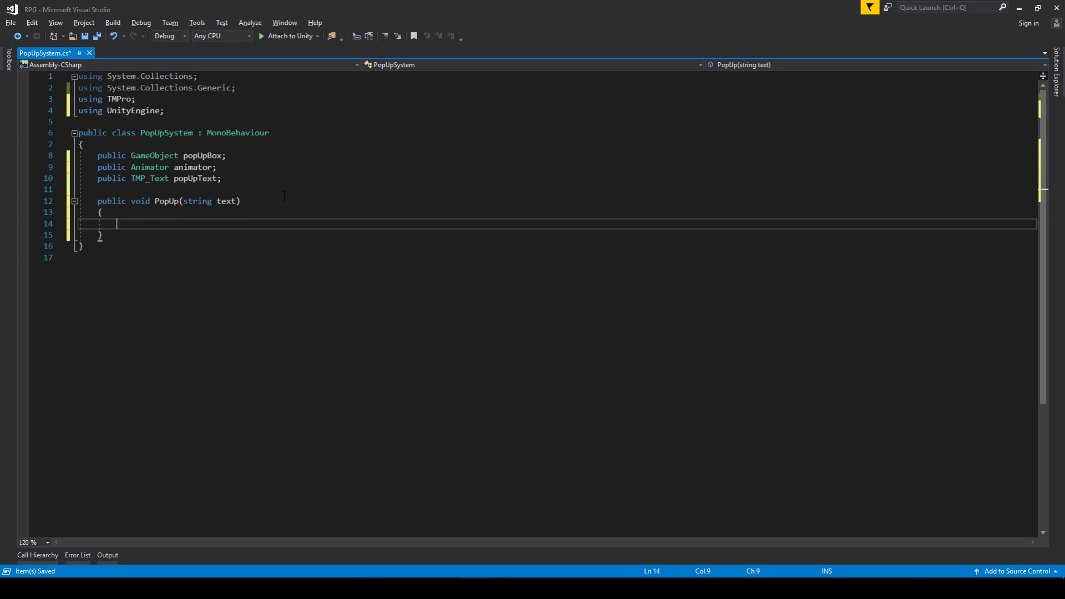
# - Fill PopUp with popUpBox.SetActive(true), popUpText.text = text, animator.SetTrigger("pop"), then save
pyautogui.write('pop')
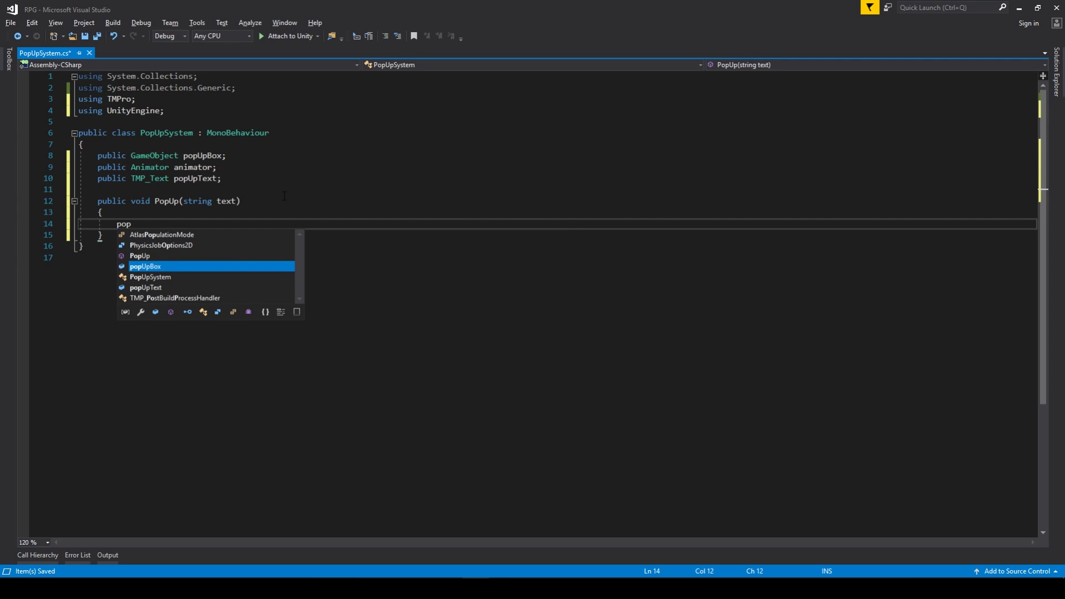
pyautogui.write('UpBox.s')
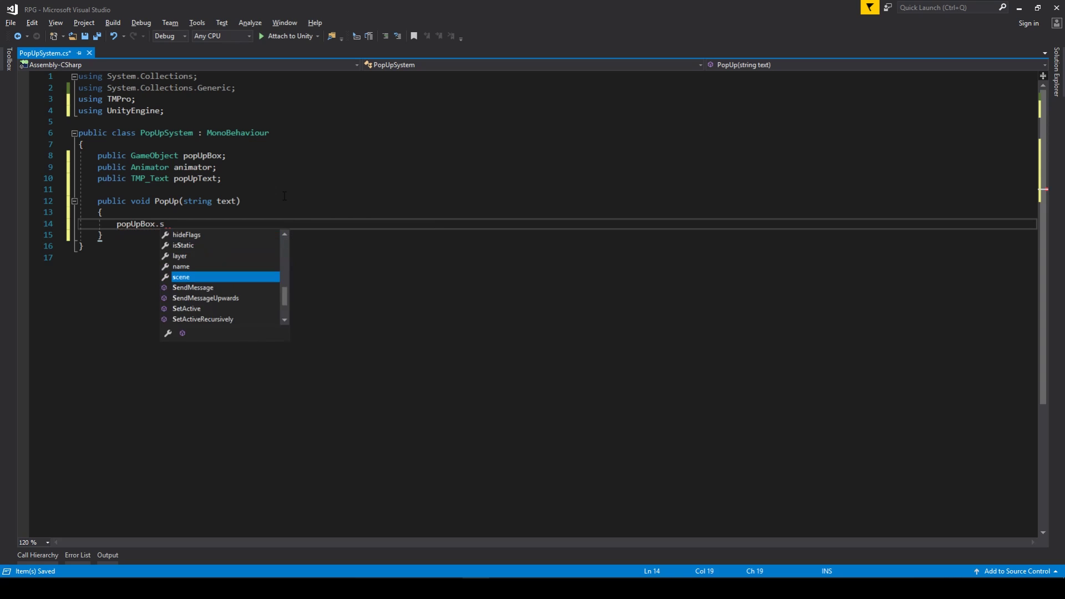
pyautogui.write('eta(true')
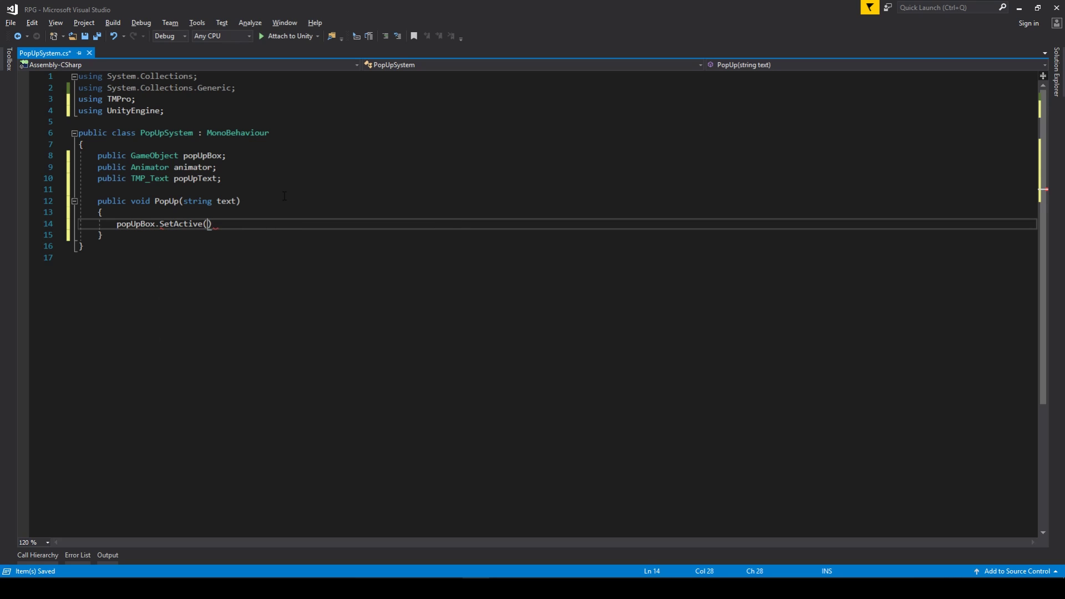
pyautogui.write(');')
pyautogui.press('Return')
pyautogui.write('pop')
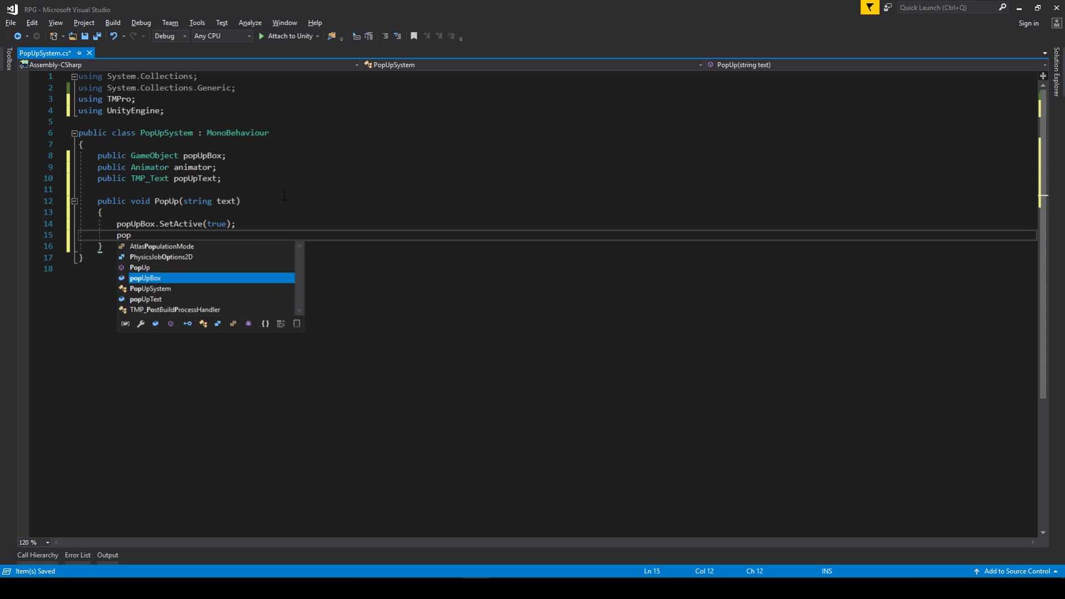
pyautogui.press('Down')
pyautogui.press('Down')
pyautogui.press('Tab')
pyautogui.write('.text =')
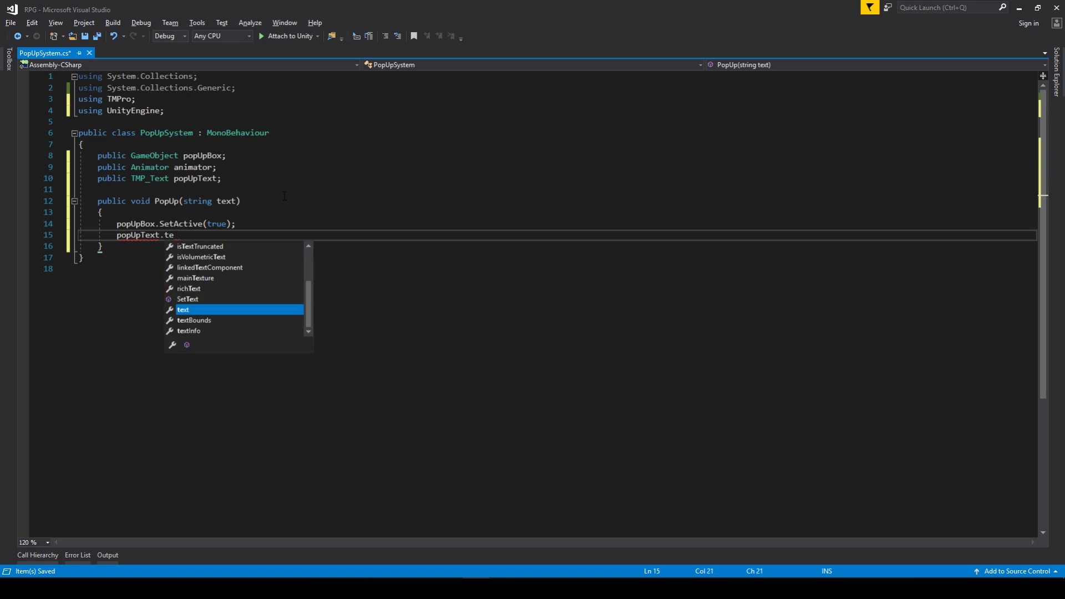
pyautogui.write('text;')
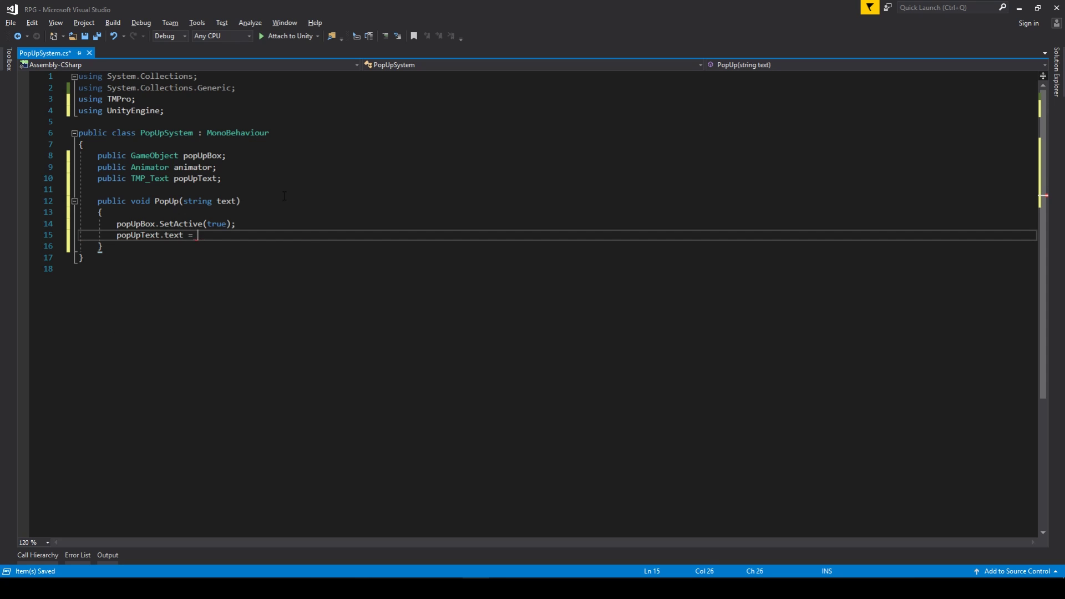
pyautogui.press('Return')
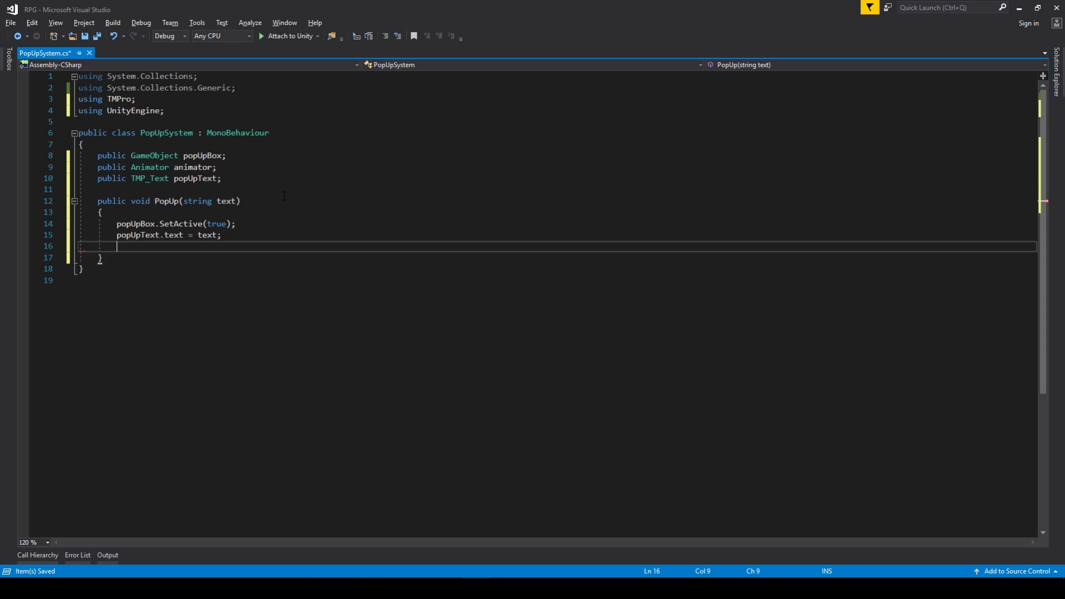
pyautogui.write('ani')
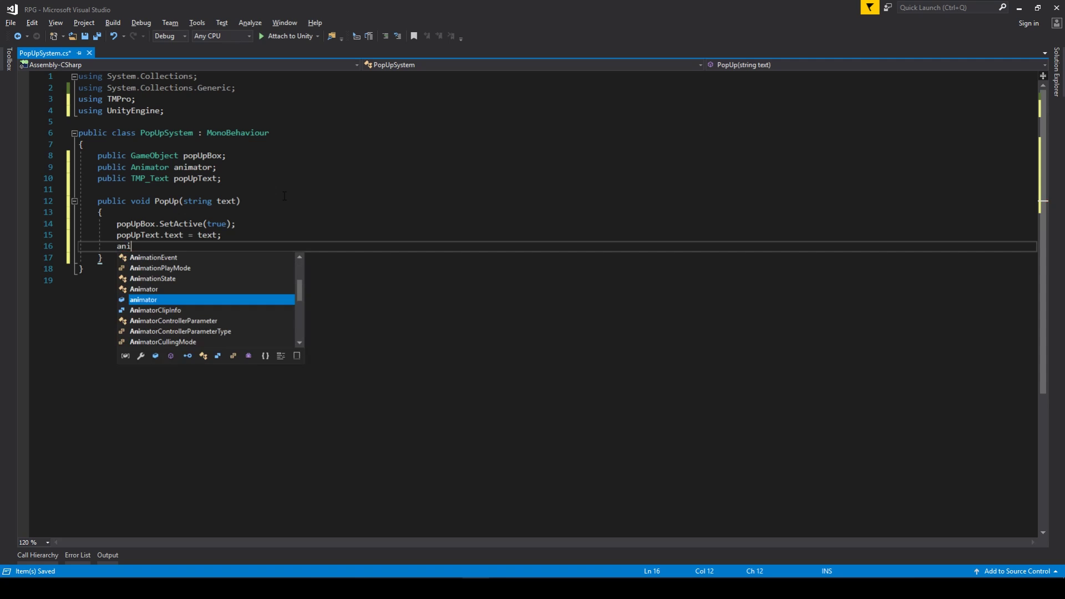
pyautogui.write('mator.set')
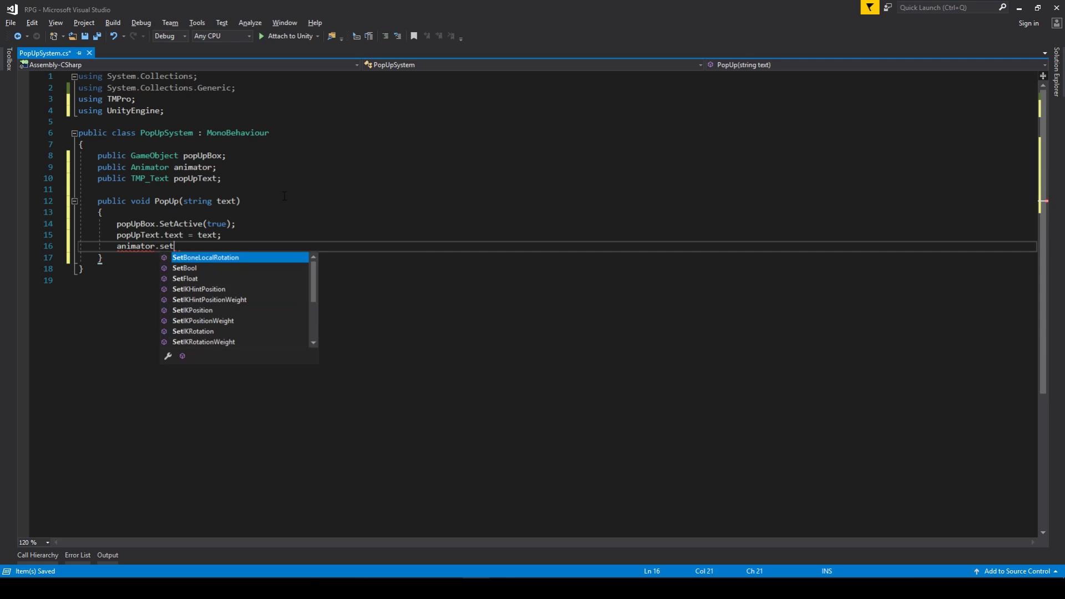
pyautogui.write('Trigger')
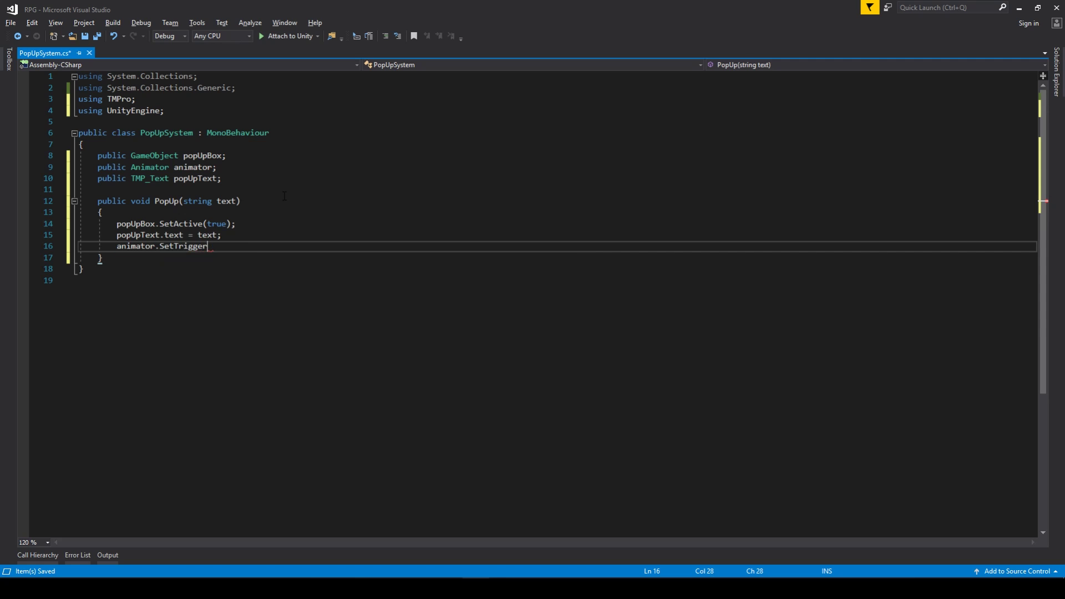
pyautogui.write('("po')
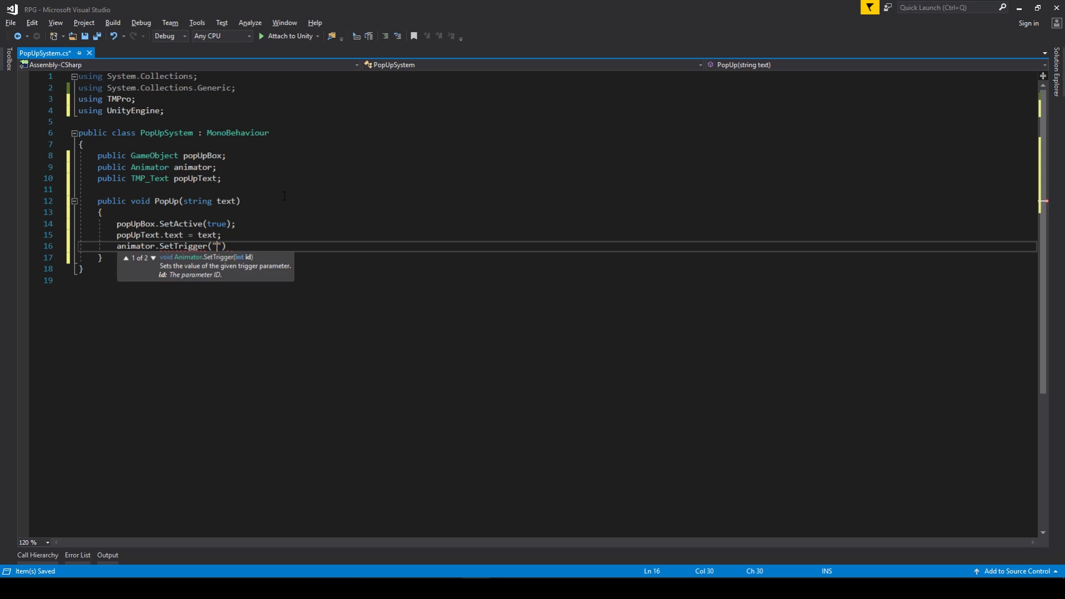
pyautogui.write('p");')
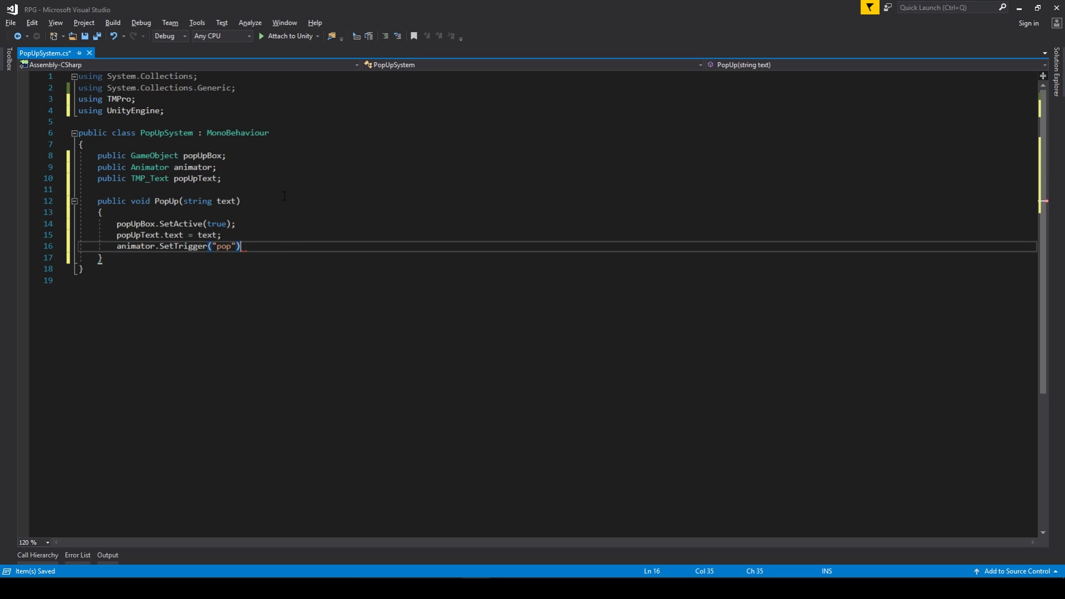
pyautogui.hotkey('ctrl', 's')
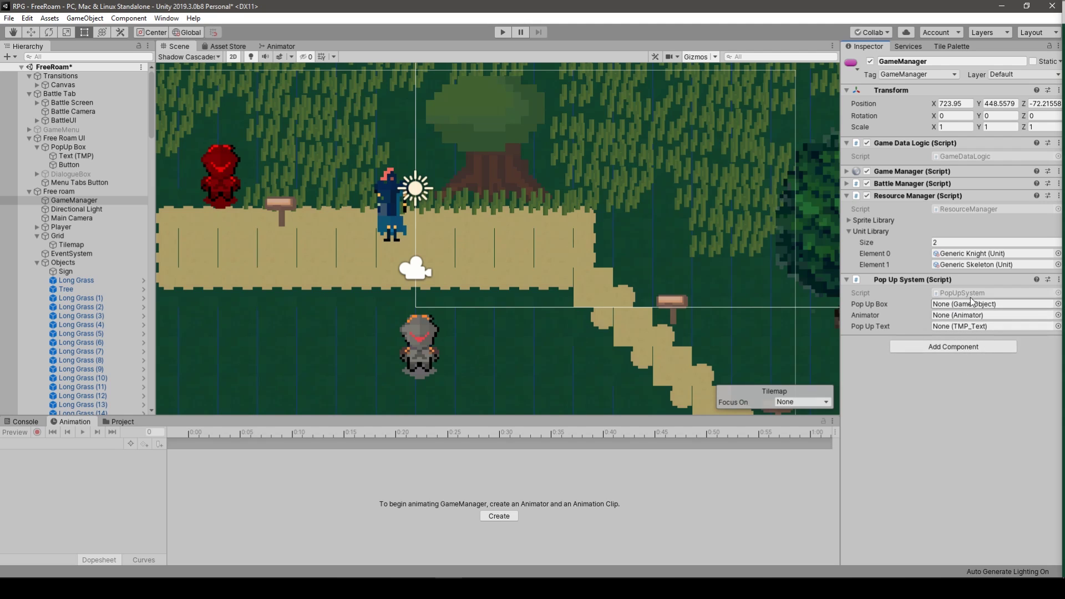
# - Select the PopUp Box object under Free Roam UI in the Hierarchy
pyautogui.click(68, 147)
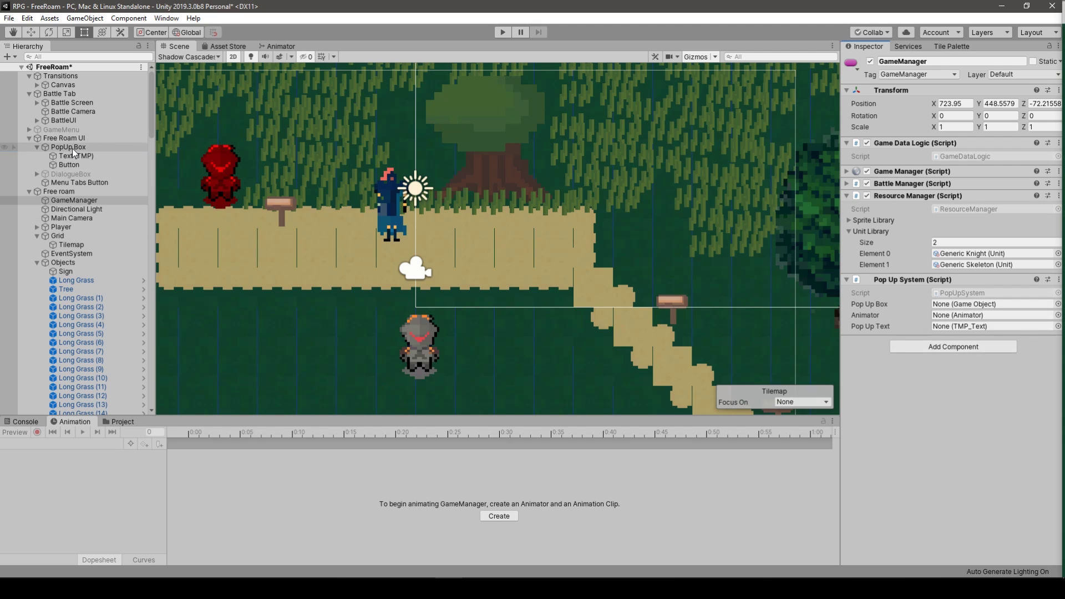
# - Frame the PopUp Box in the Scene view and zoom in on it
pyautogui.click(65, 139)
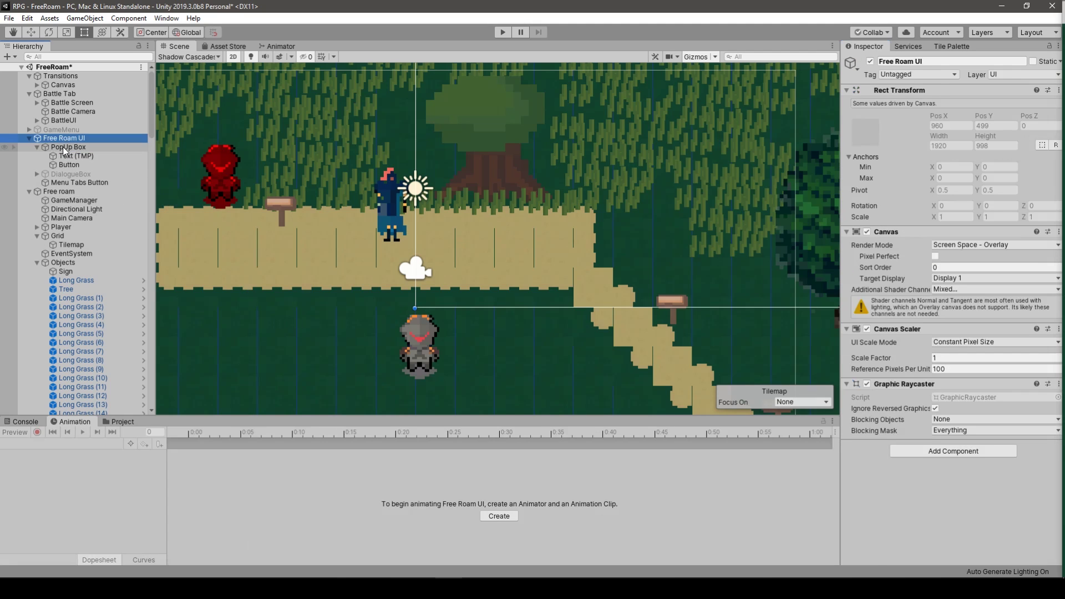
pyautogui.doubleClick(62, 146)
pyautogui.scroll(4, 519, 252)
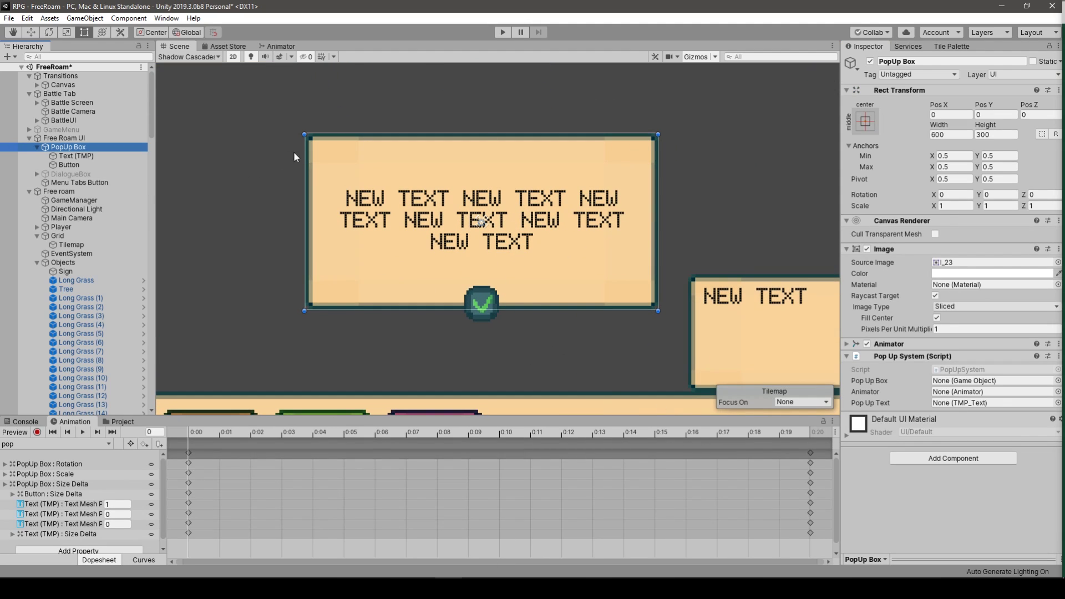
pyautogui.scroll(1, 327, 177)
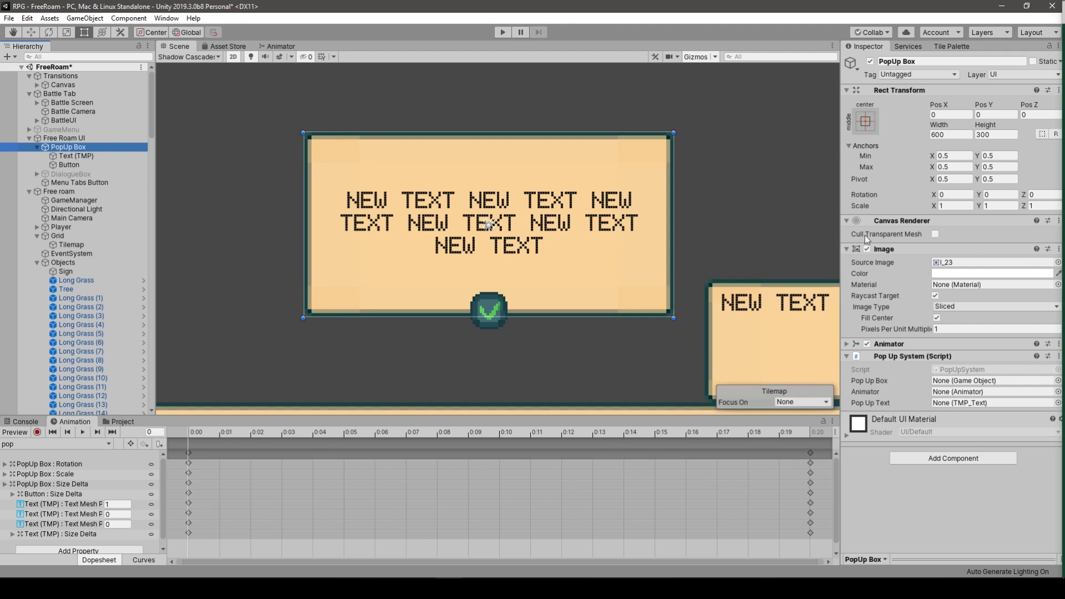
# - Clear the PopUp Box source image to None, then undo to restore sprite l_23
pyautogui.click(1057, 263)
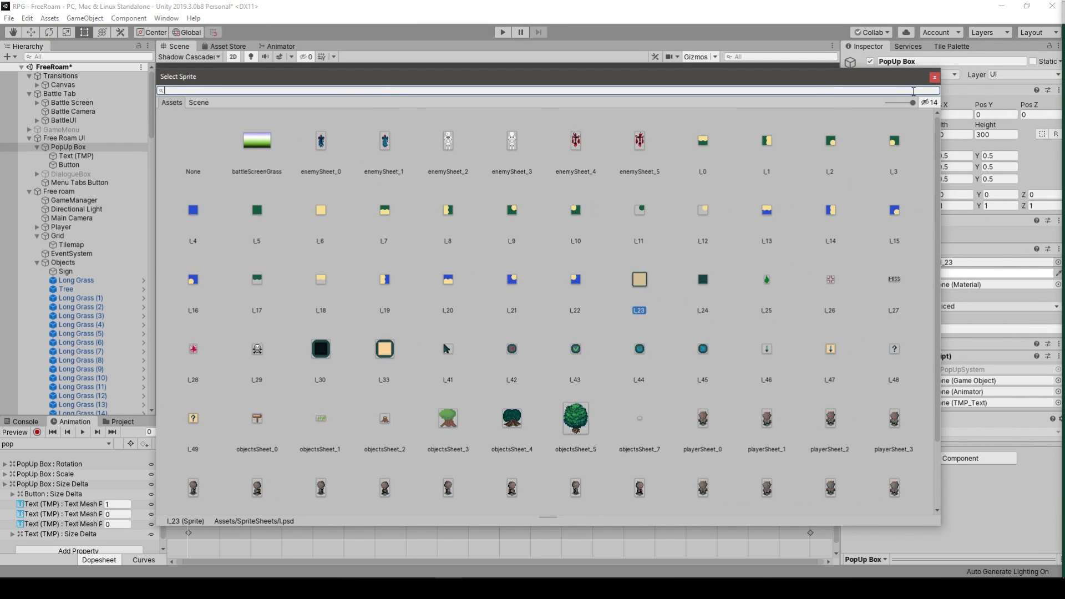
pyautogui.click(934, 77)
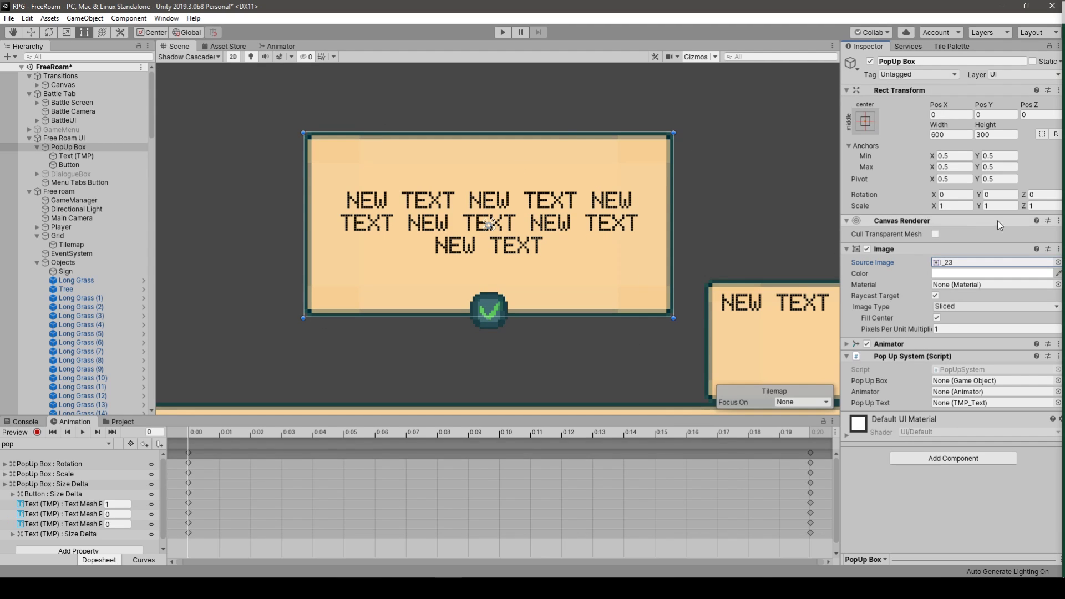
pyautogui.click(1057, 262)
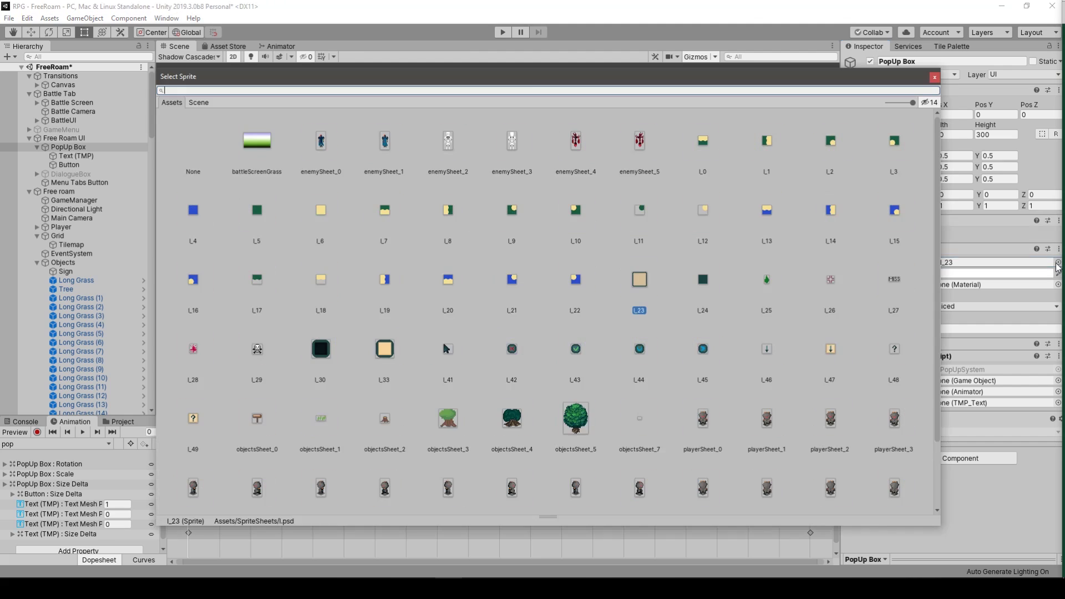
pyautogui.click(186, 145)
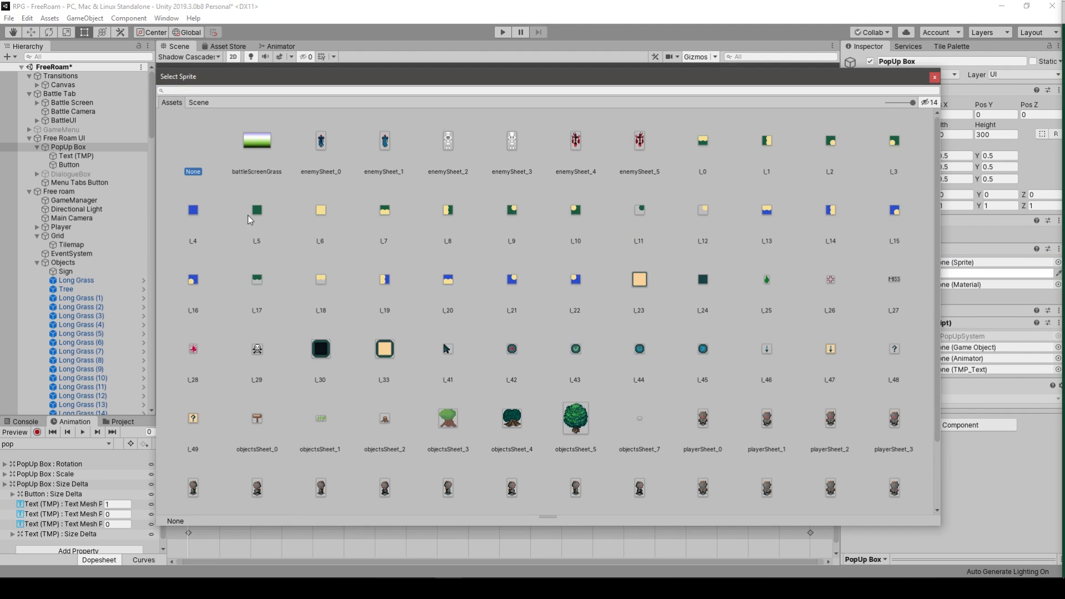
pyautogui.doubleClick(204, 153)
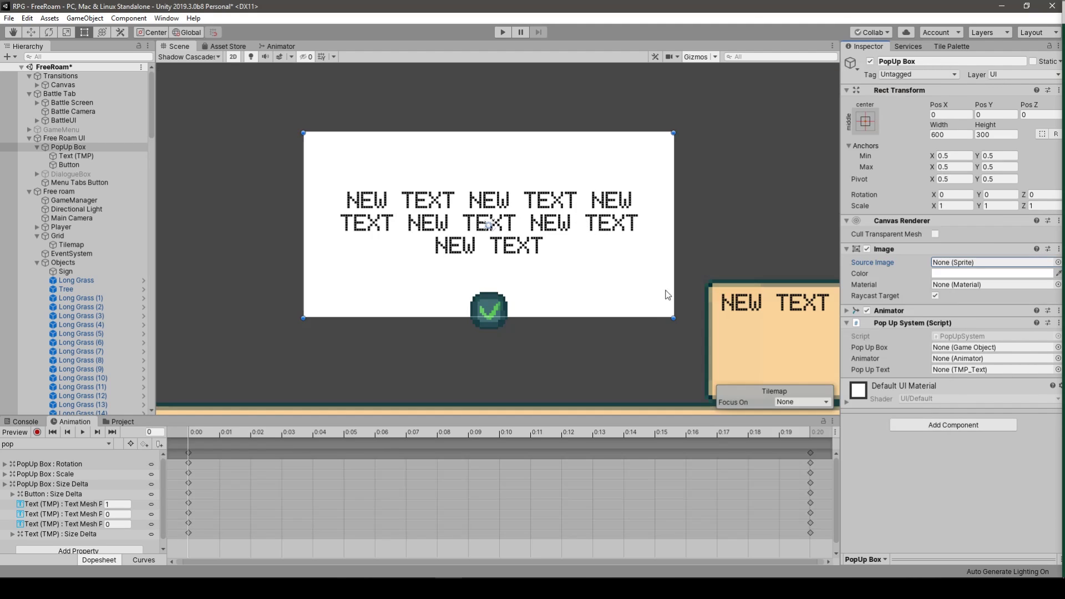
pyautogui.hotkey('ctrl', 'z')
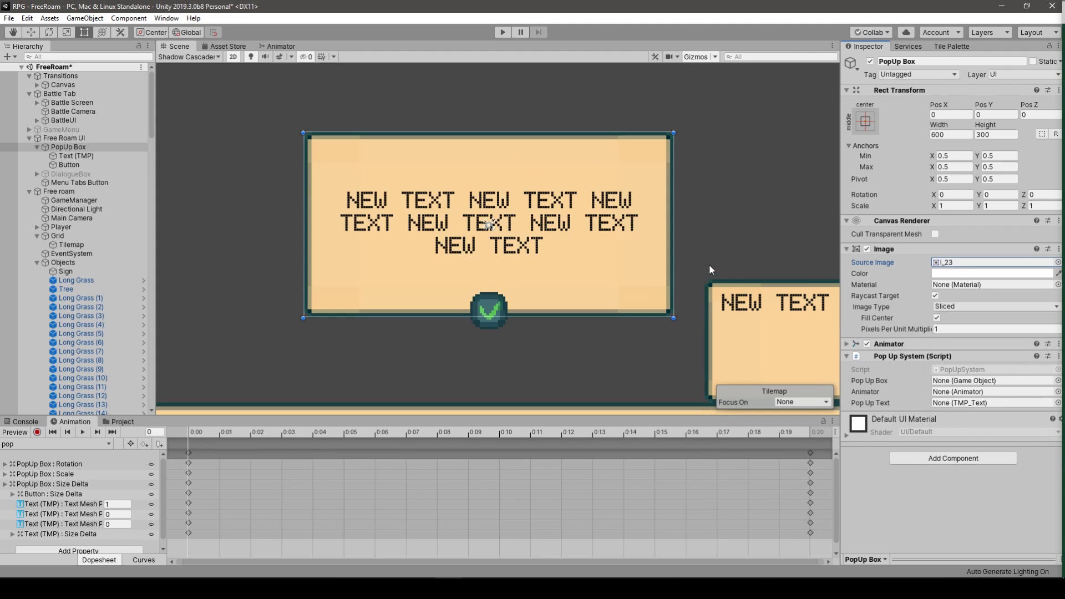
pyautogui.click(684, 233)
pyautogui.click(621, 248)
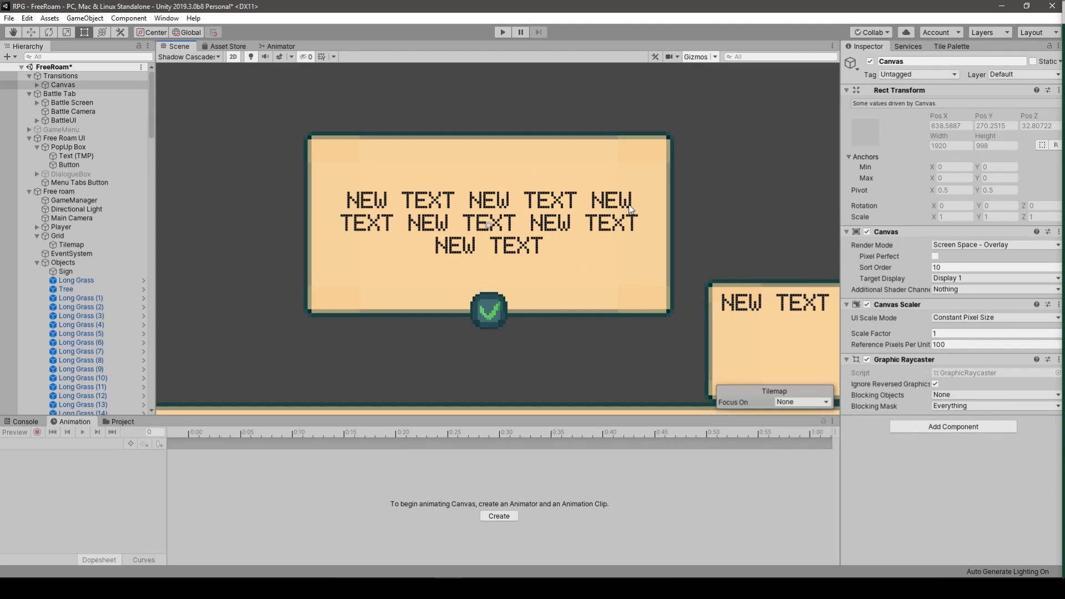
# - Resize the popup's Text (TMP) area to fit inside the box
pyautogui.click(87, 149)
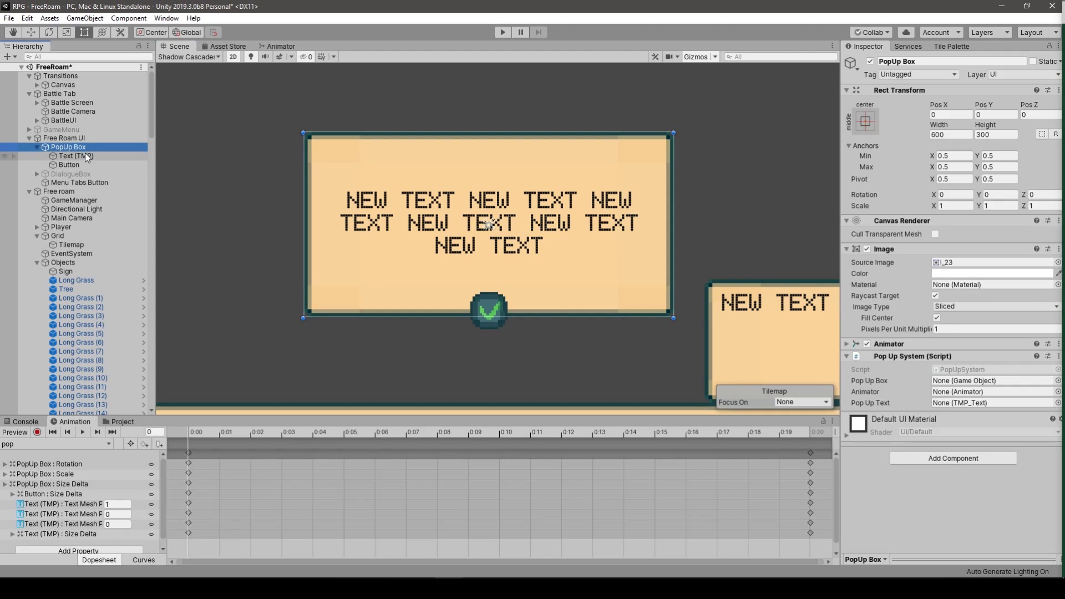
pyautogui.click(84, 154)
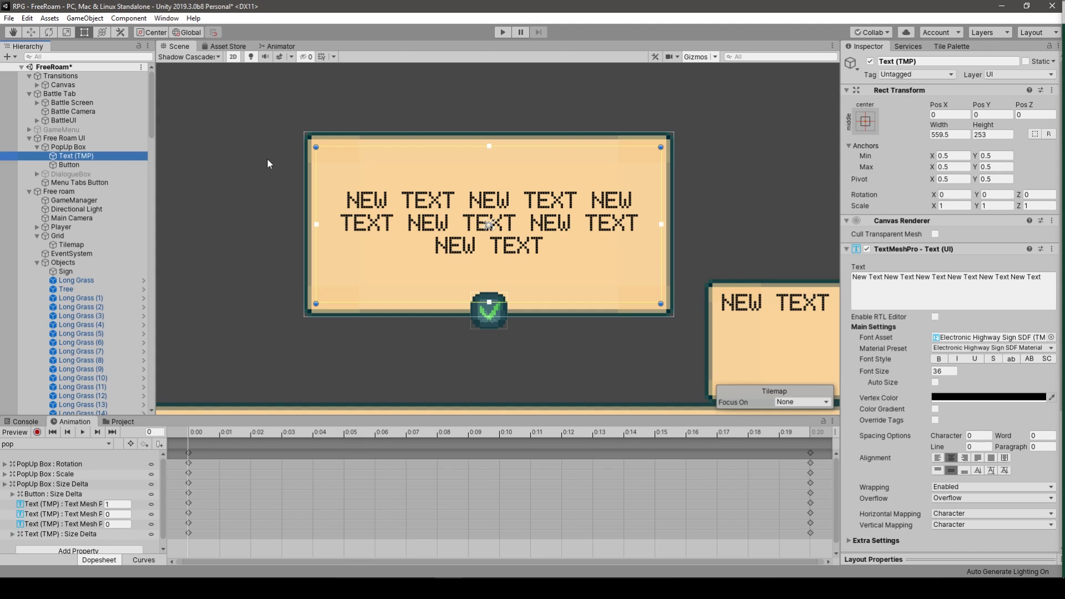
pyautogui.moveTo(316, 148)
pyautogui.mouseDown()
pyautogui.moveTo(304, 125)
pyautogui.moveTo(315, 146)
pyautogui.mouseUp()
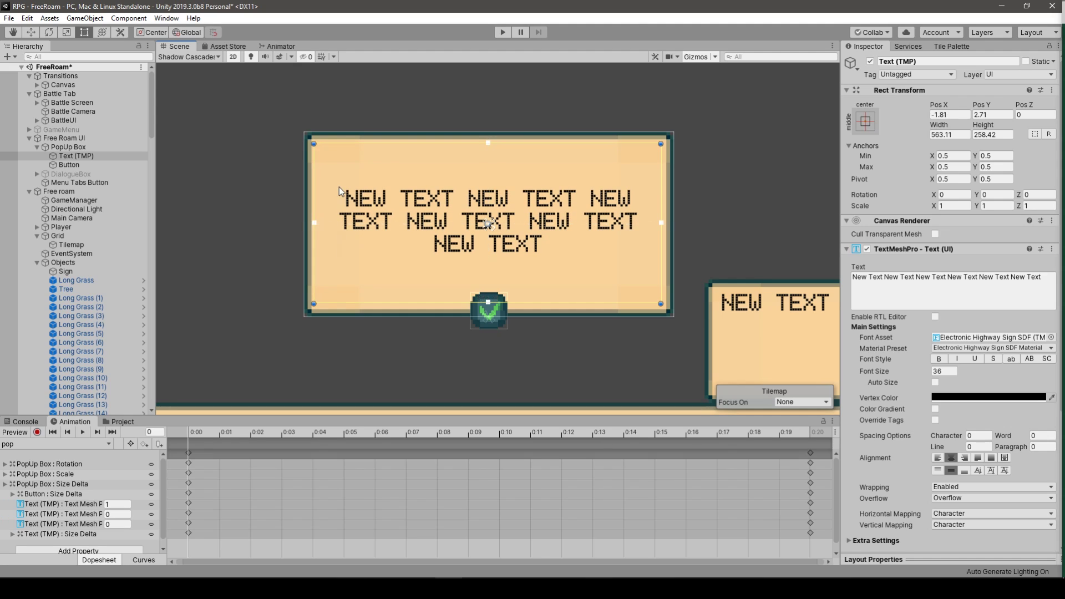
# - Give the close Button's Image the L_43 check-mark sprite as its source image
pyautogui.click(60, 162)
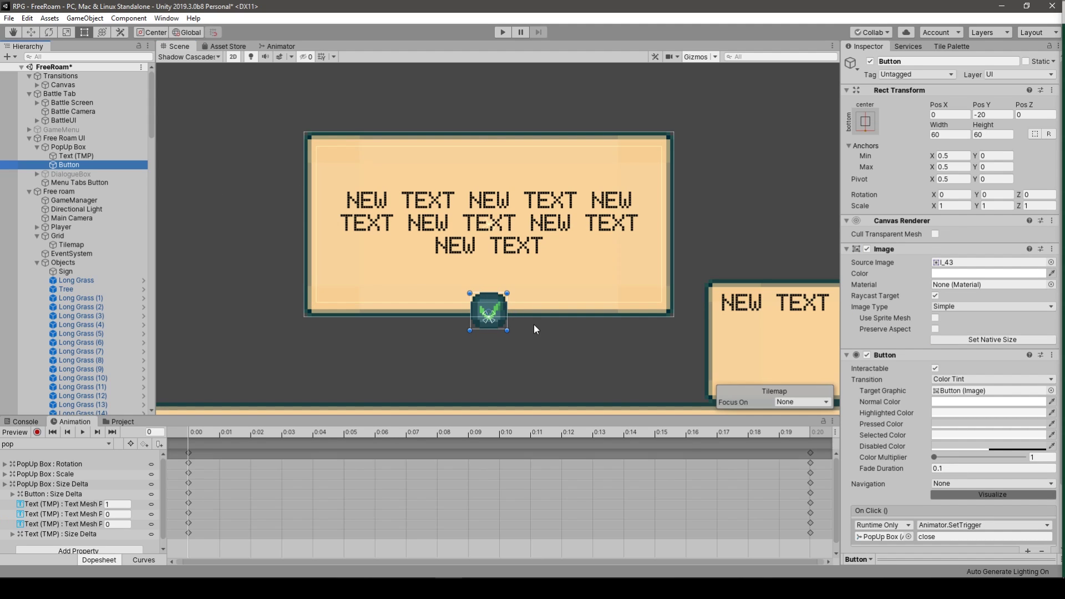
pyautogui.click(516, 358)
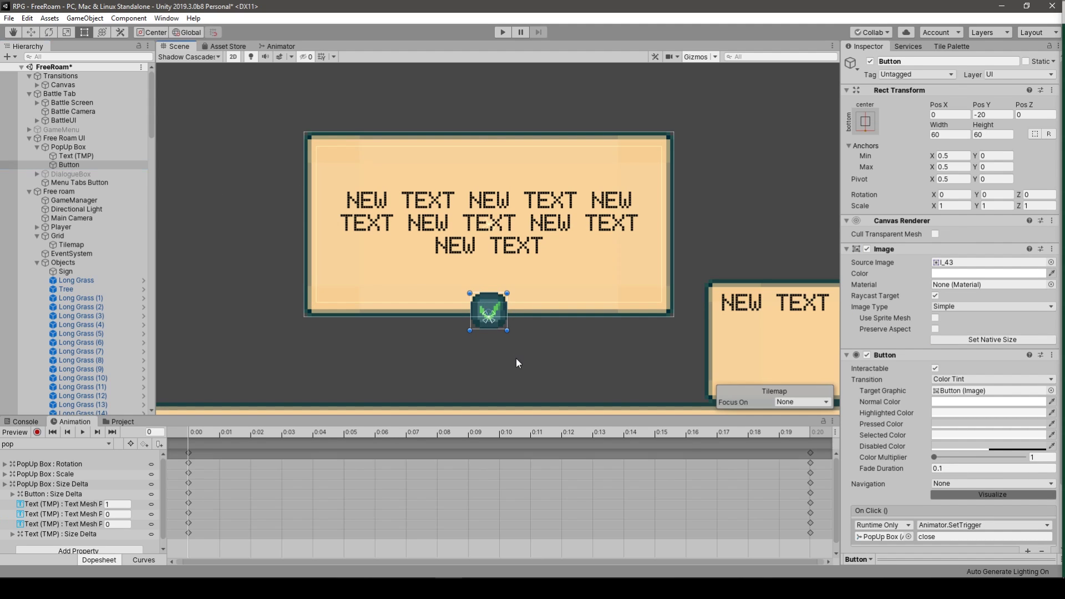
pyautogui.click(487, 305)
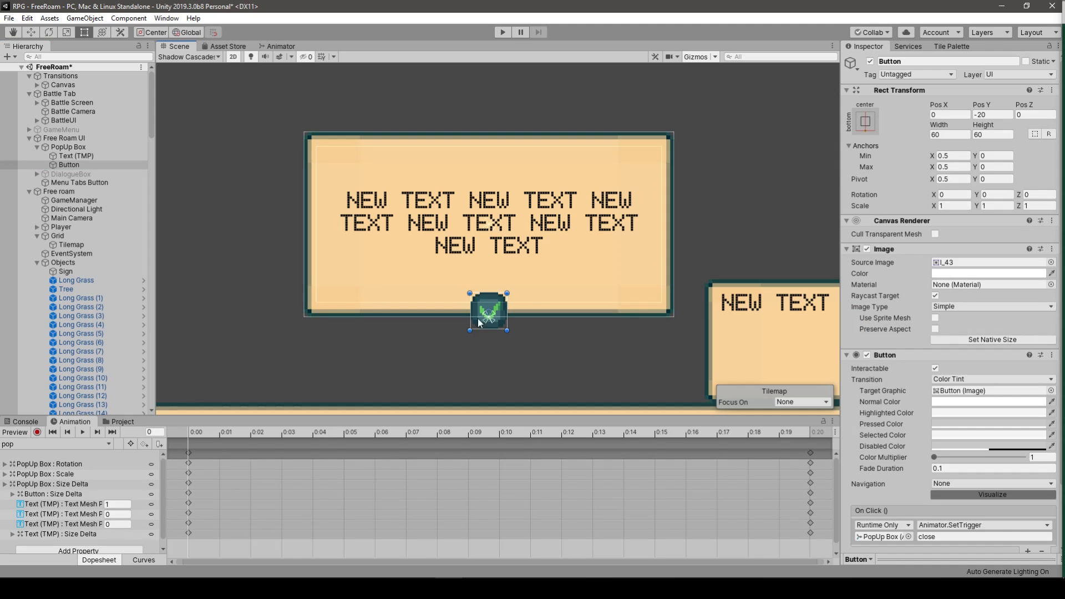
pyautogui.click(1050, 262)
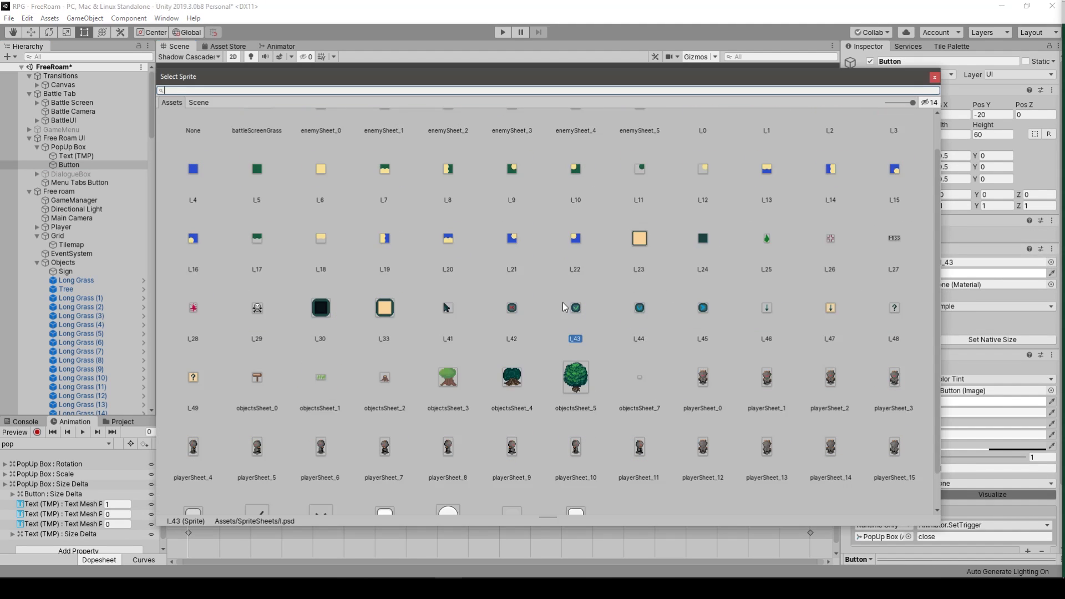
pyautogui.click(934, 77)
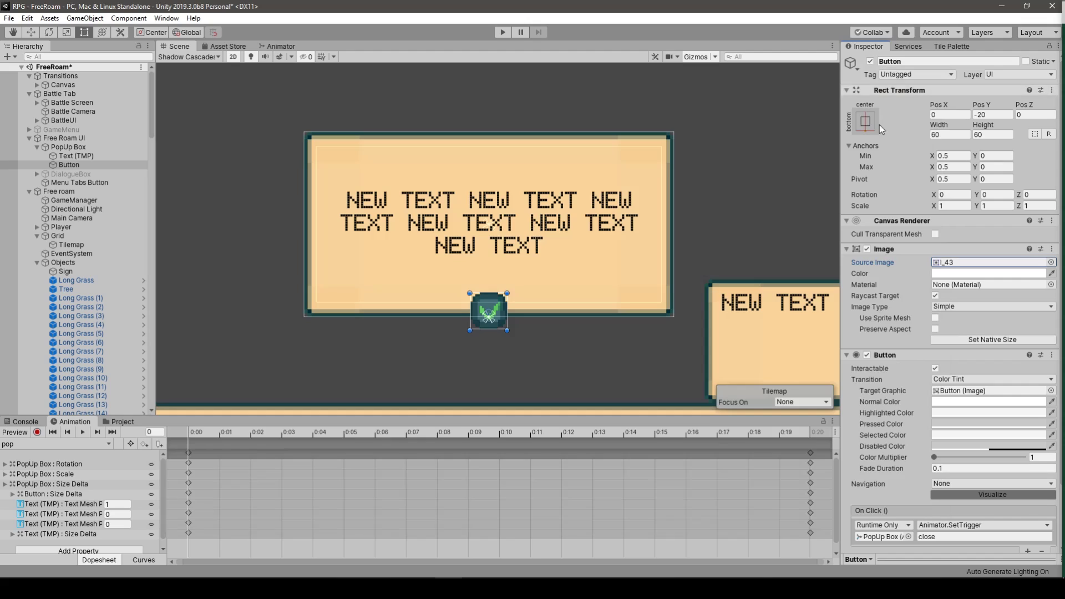
pyautogui.click(451, 292)
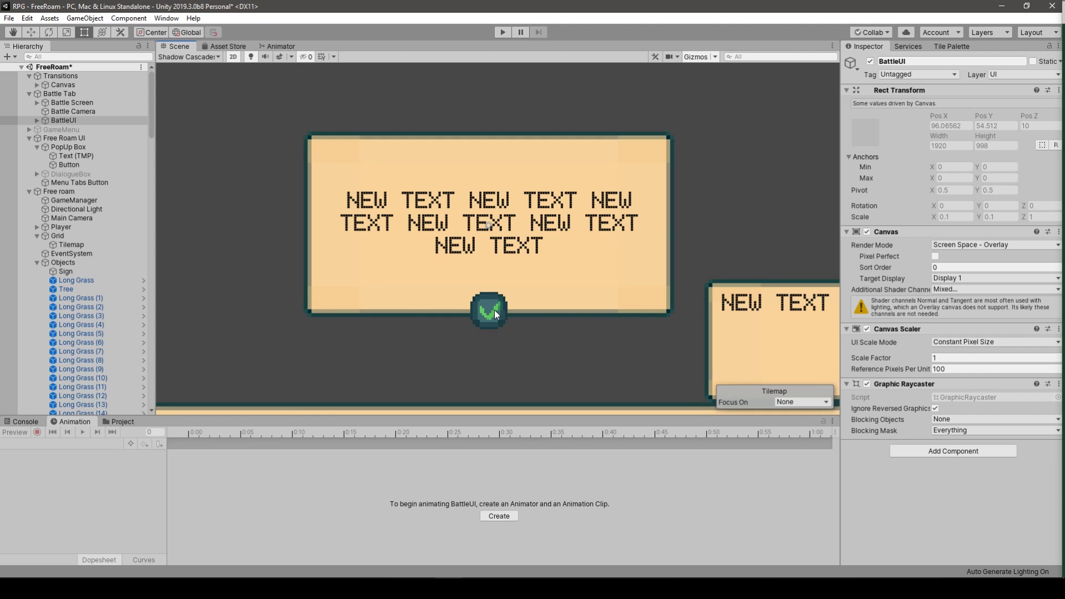
pyautogui.press('f')
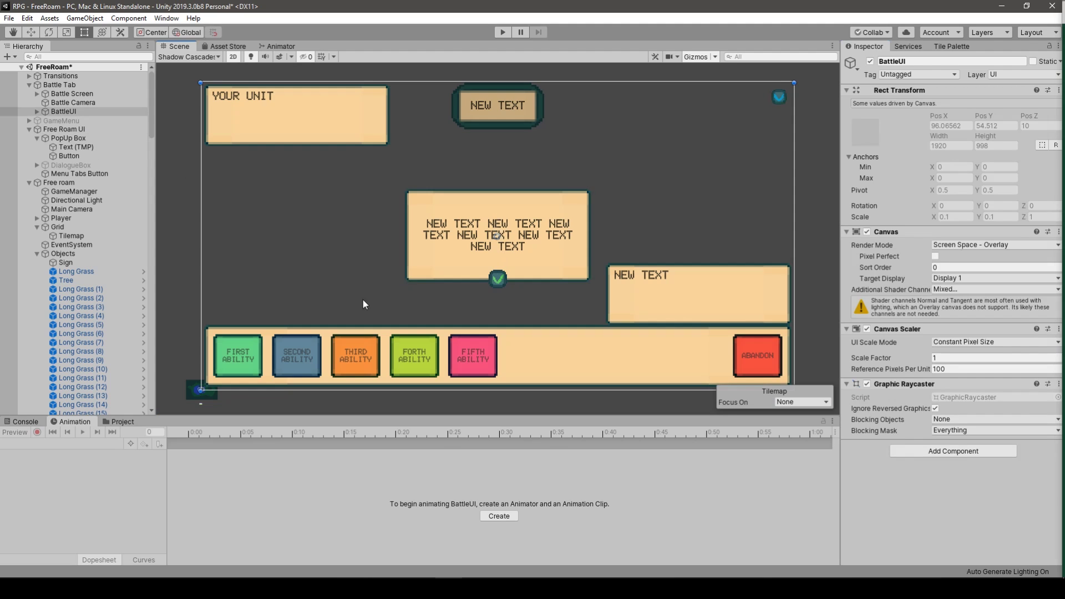
pyautogui.click(71, 137)
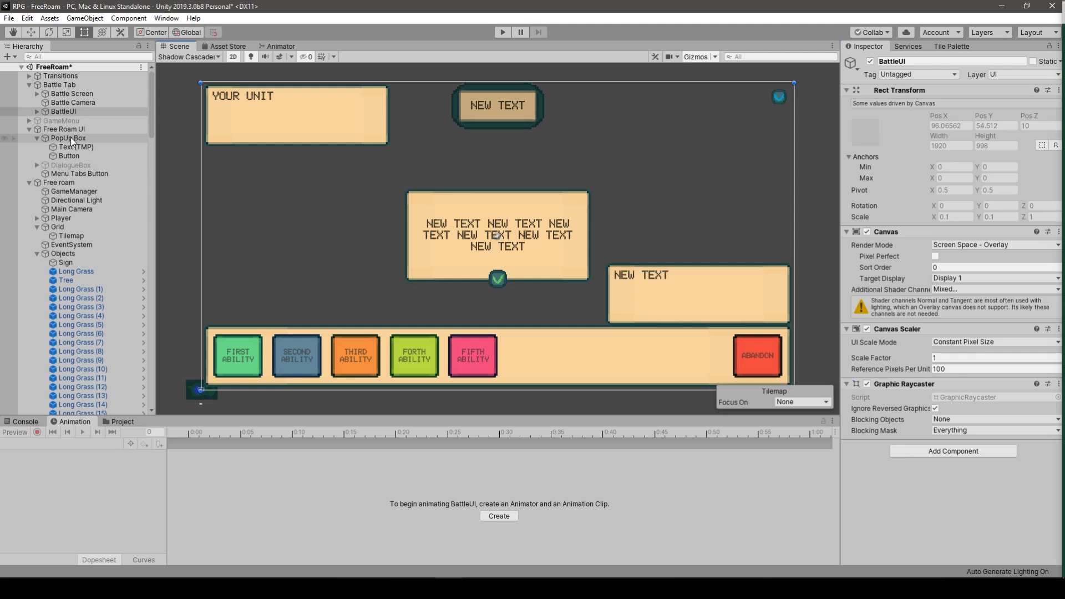
pyautogui.scroll(5, 463, 228)
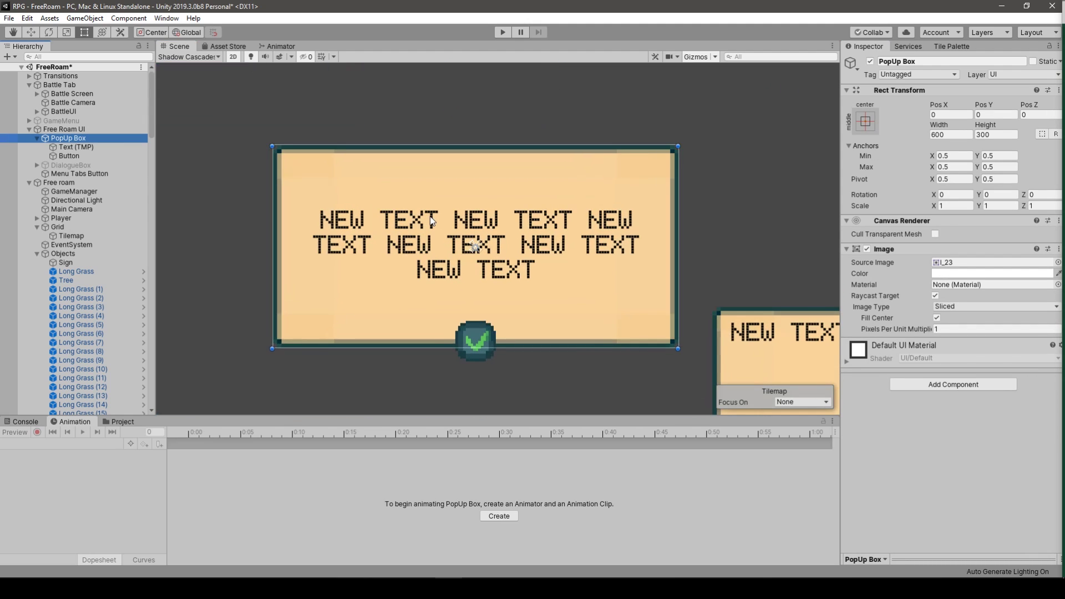
pyautogui.scroll(1, 427, 222)
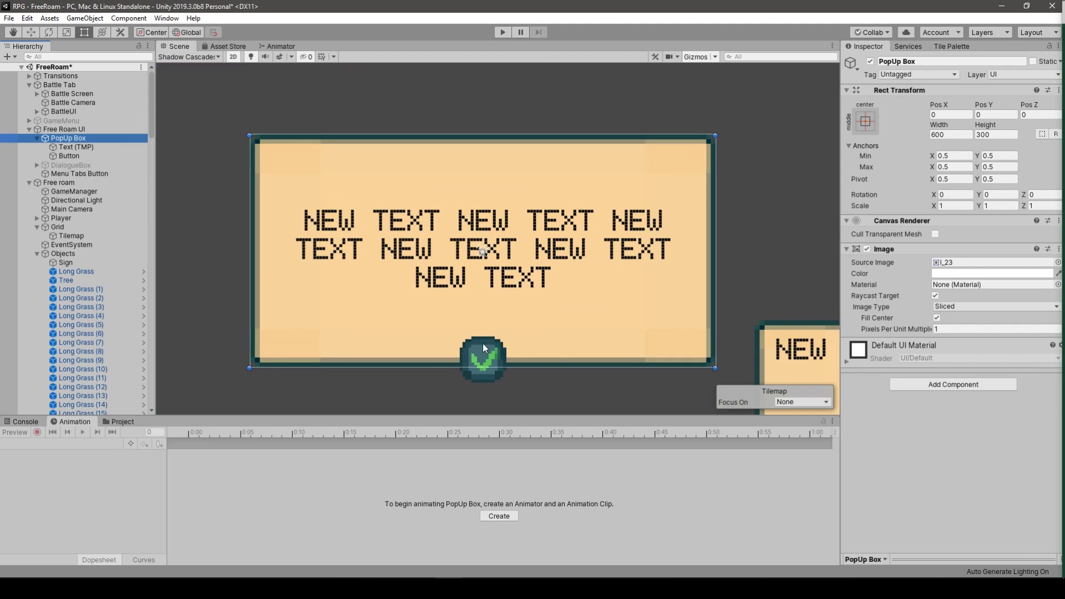
pyautogui.click(479, 385)
pyautogui.click(488, 373)
pyautogui.click(544, 402)
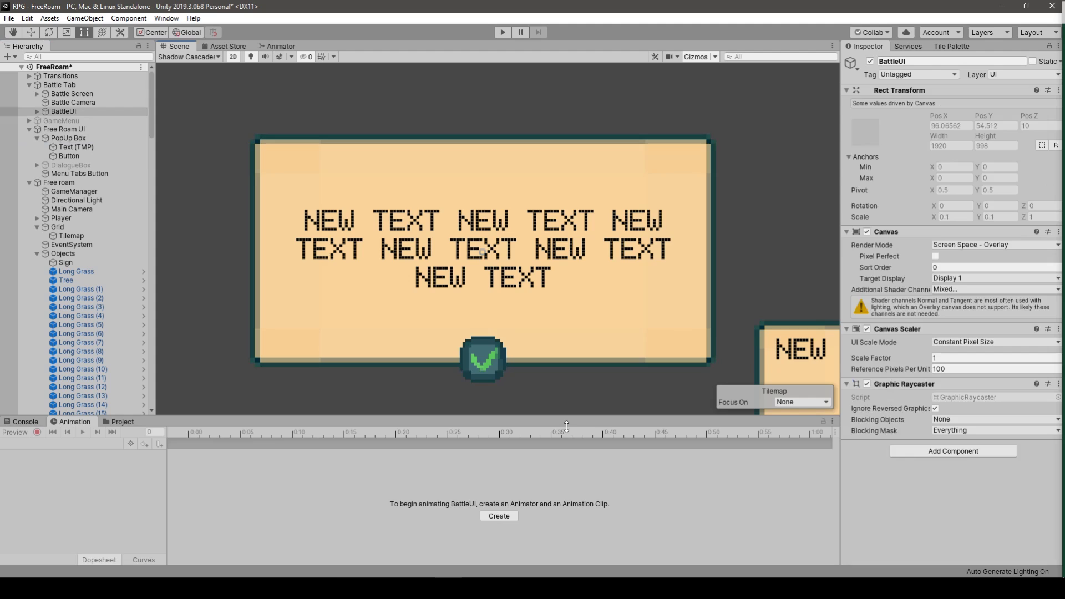
pyautogui.click(410, 224)
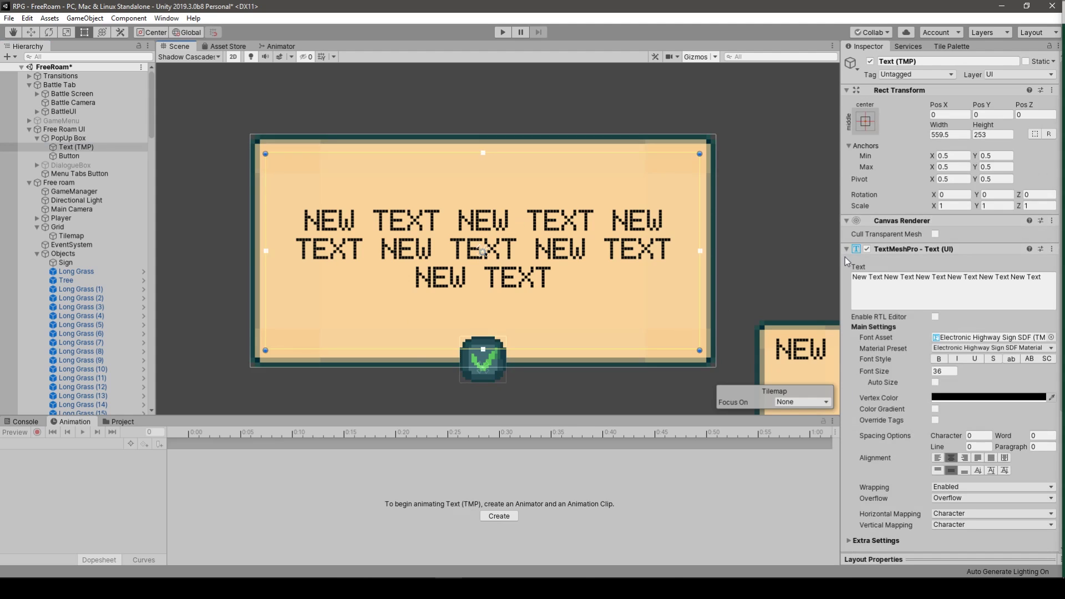
pyautogui.click(53, 136)
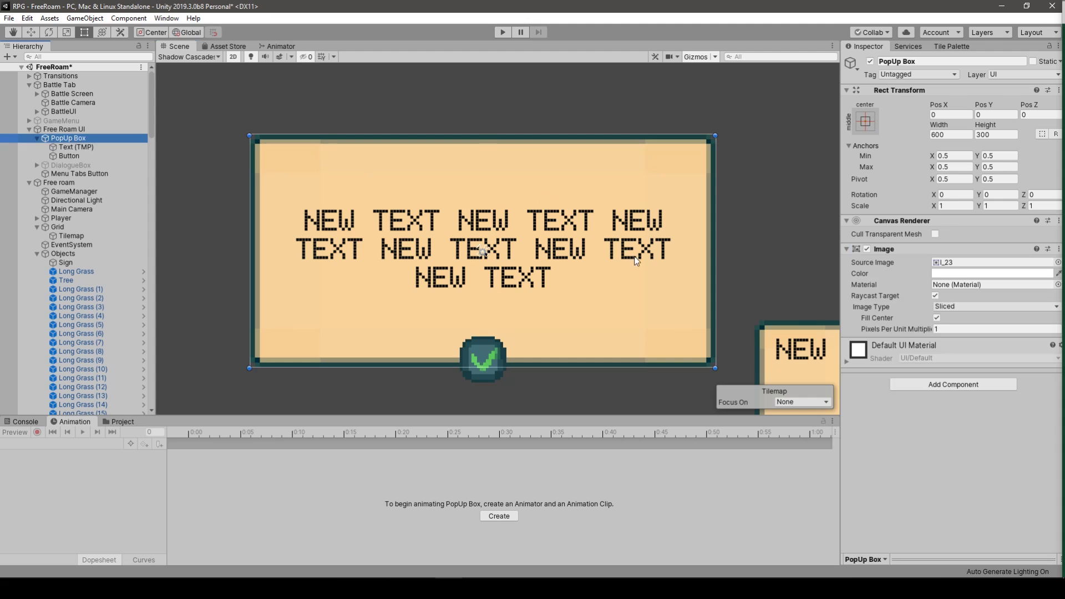
pyautogui.click(920, 384)
pyautogui.click(72, 424)
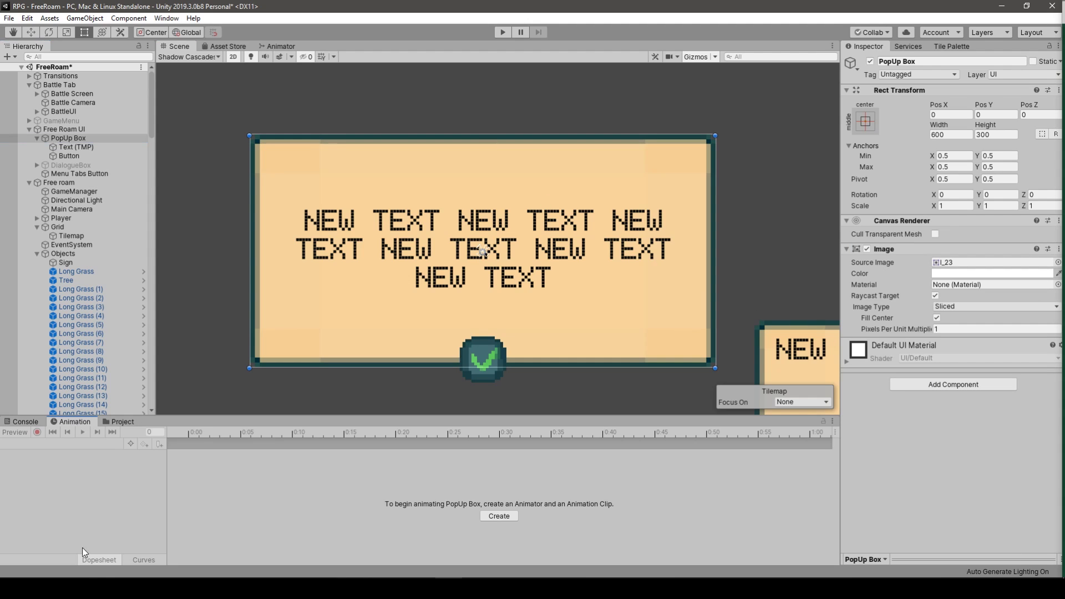
pyautogui.click(507, 515)
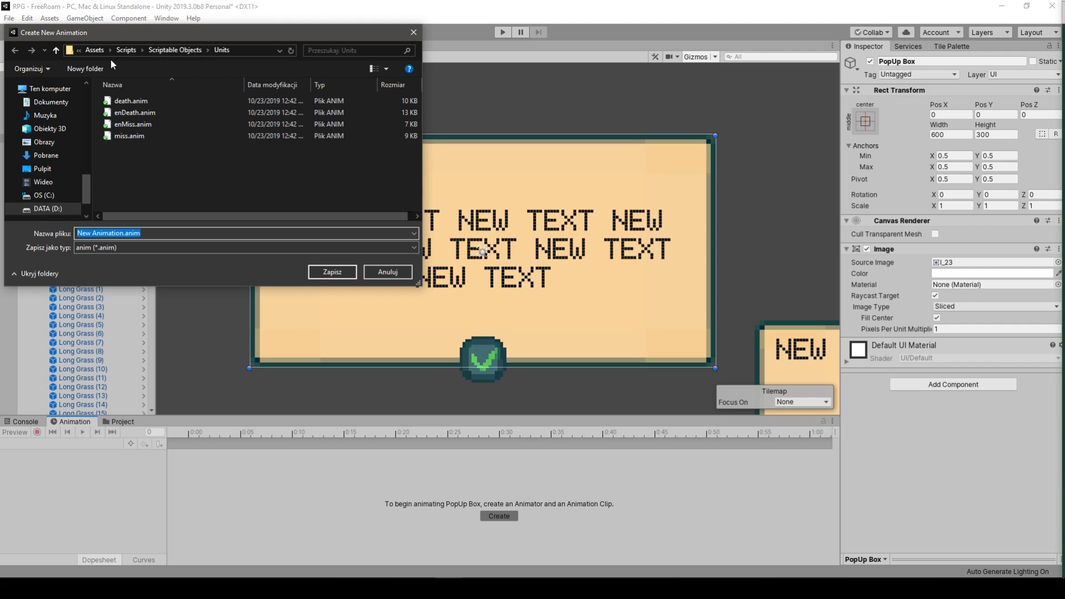
# - Save a new 'idle' animation clip inside a new 'popup box' folder
pyautogui.click(85, 68)
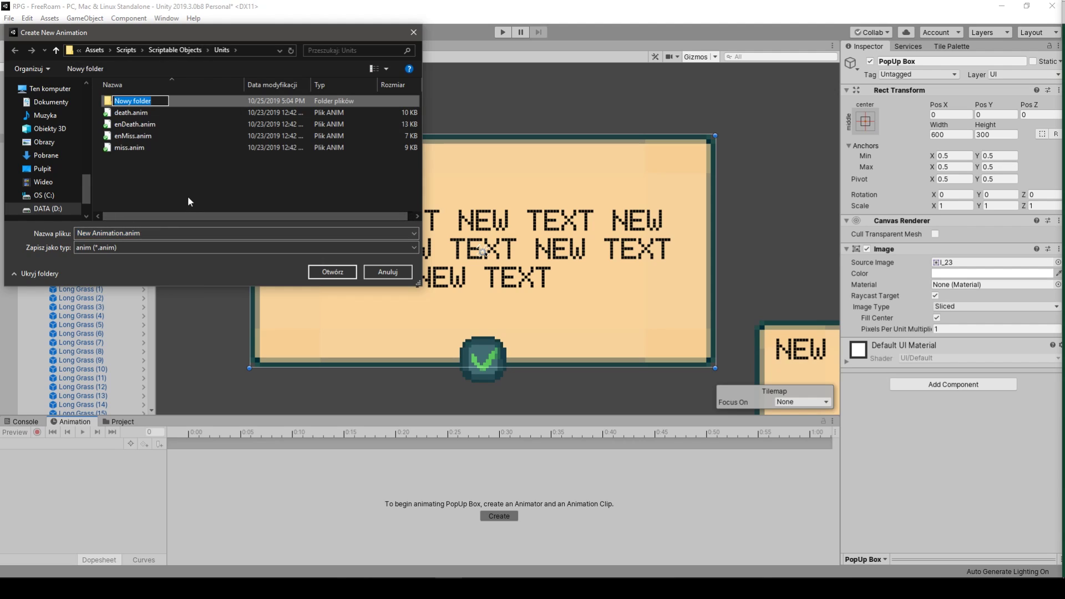
pyautogui.write('popup box')
pyautogui.press('Return')
pyautogui.press('Return')
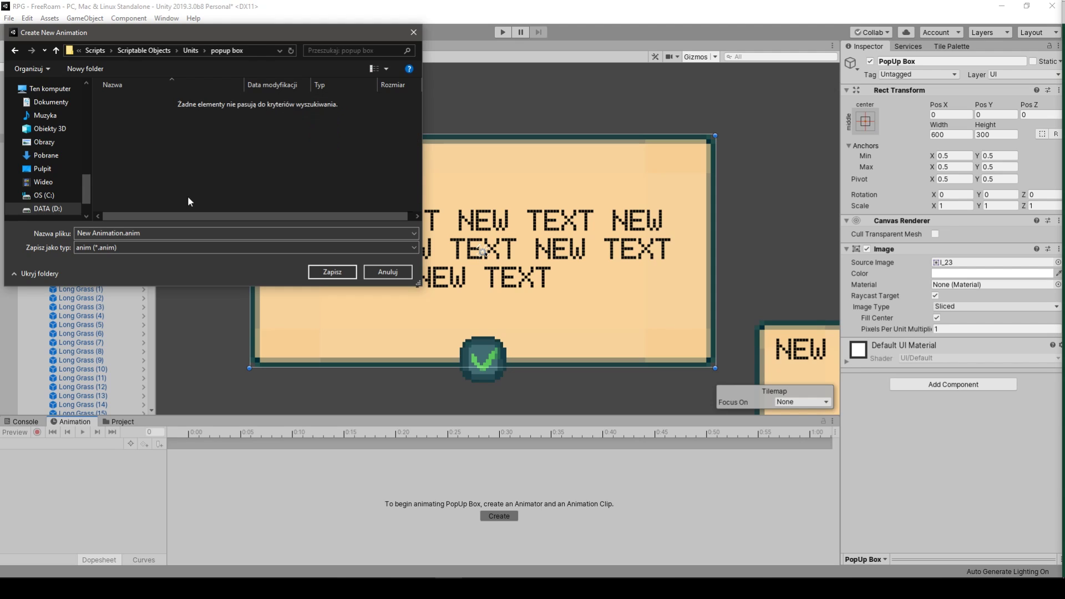
pyautogui.click(145, 237)
pyautogui.write('idle')
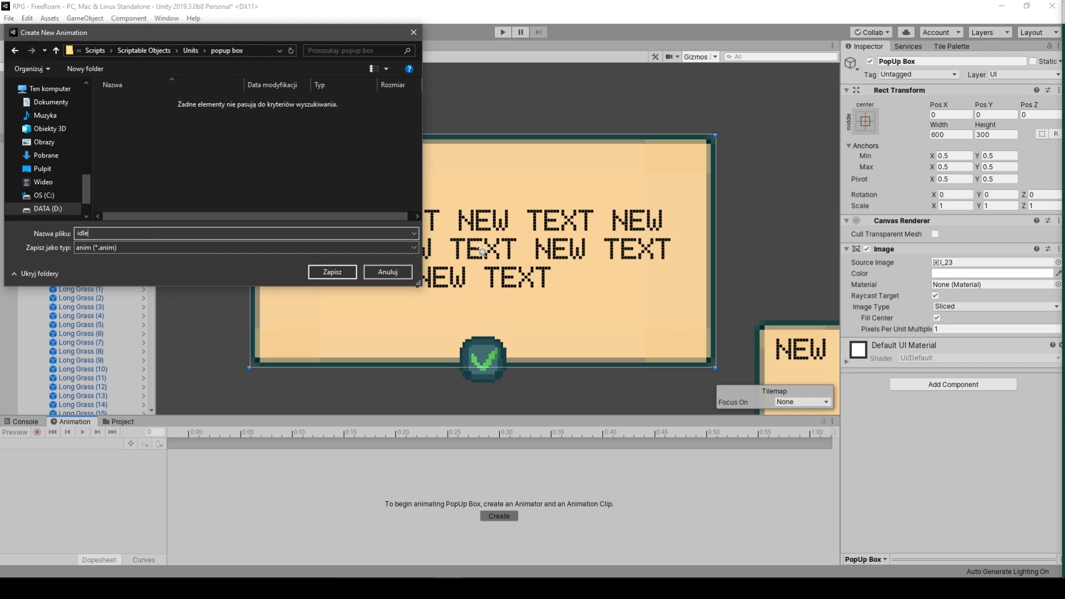
pyautogui.press('Return')
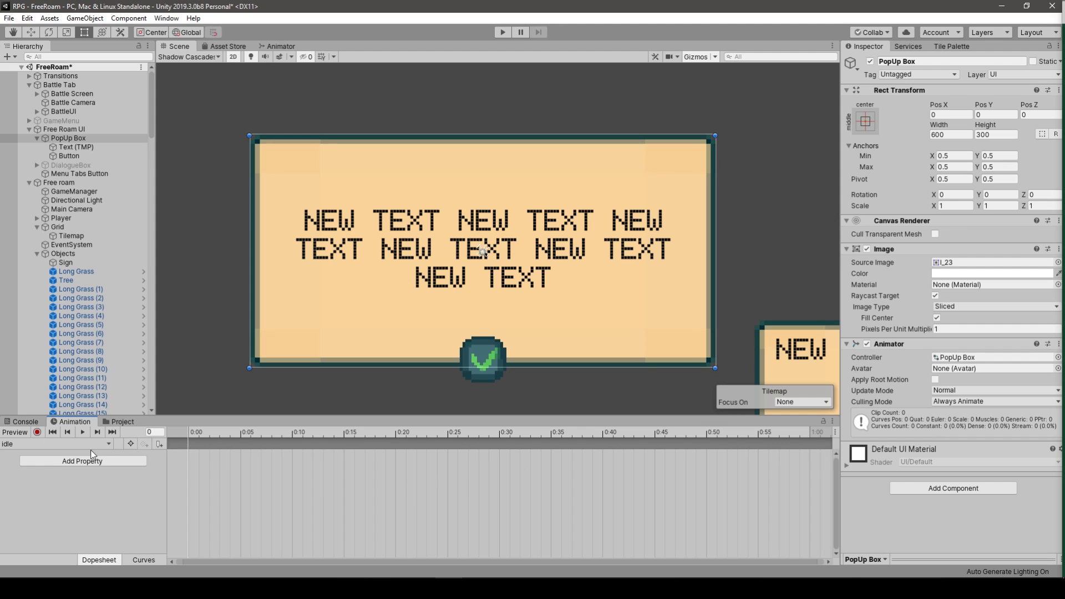
# - With recording on in the idle clip, set the PopUp Box width and height to 0
pyautogui.click(39, 433)
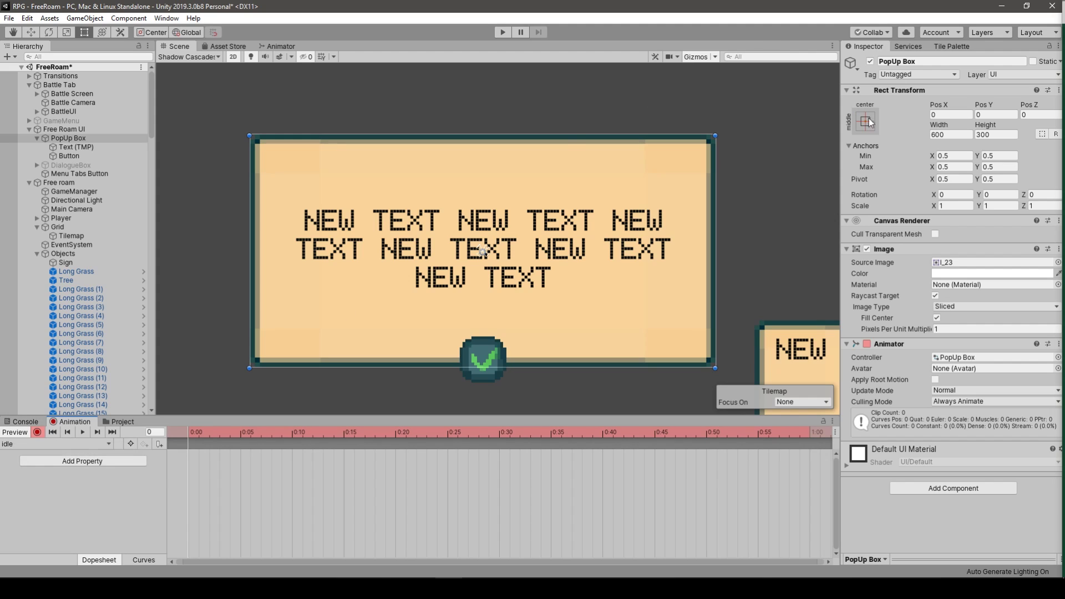
pyautogui.click(968, 134)
pyautogui.write('0')
pyautogui.press('Tab')
pyautogui.write('0')
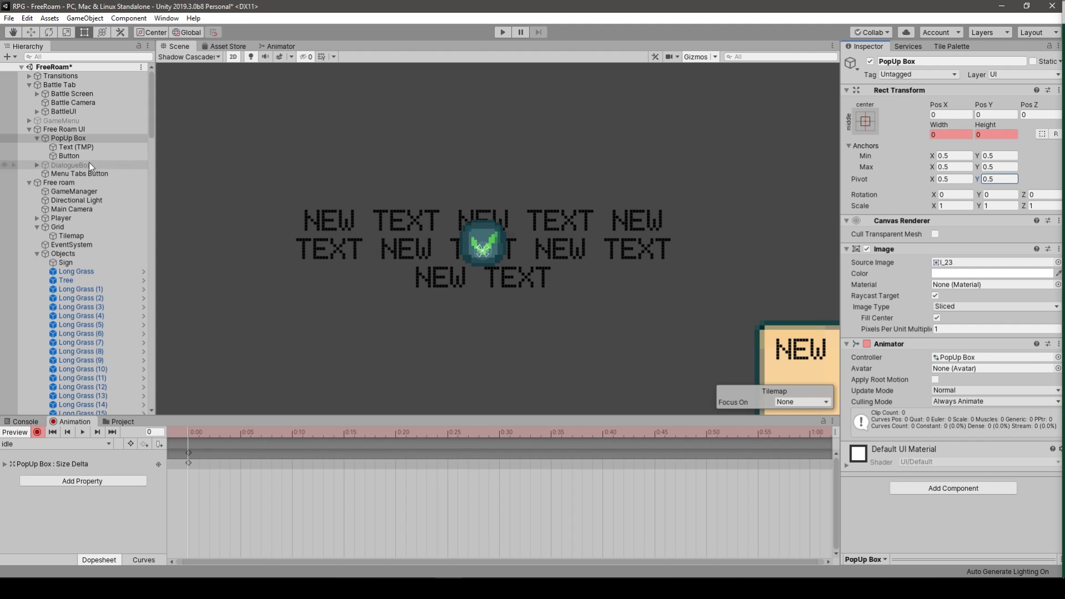
# - Set the Button's width and height to 0
pyautogui.click(64, 156)
pyautogui.click(949, 134)
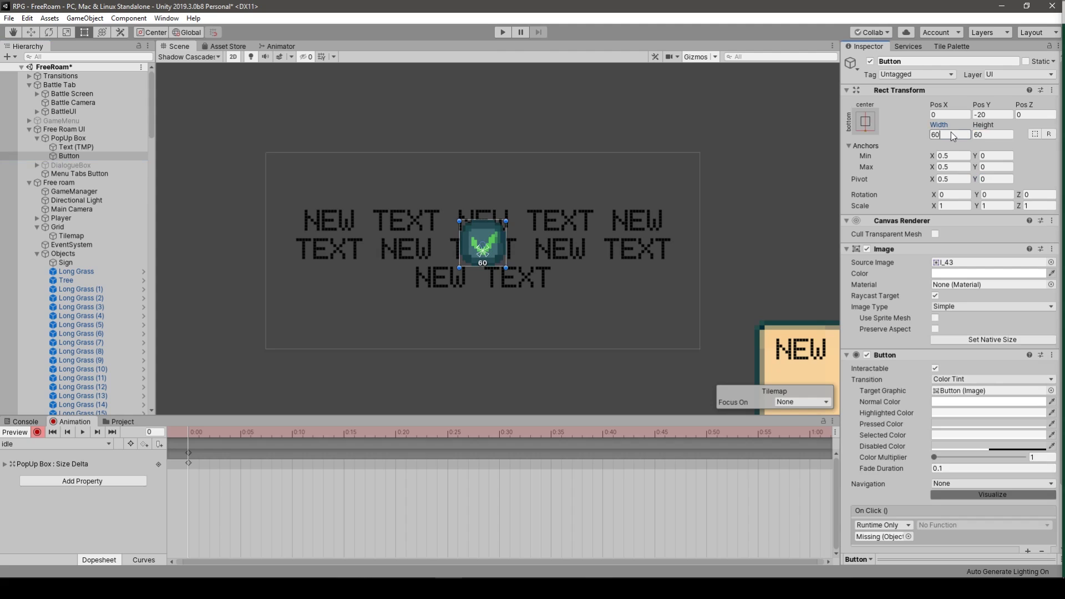
pyautogui.write('0')
pyautogui.click(997, 139)
pyautogui.write('0')
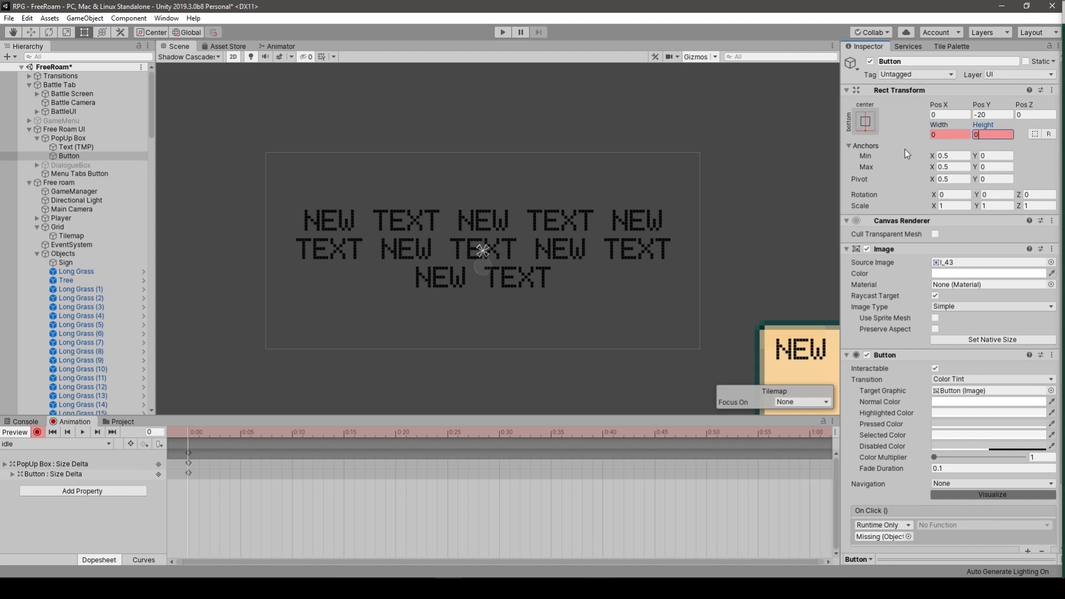
# - Key the Text (TMP) font size to 0, discarding a trial resize of the text box
pyautogui.click(65, 145)
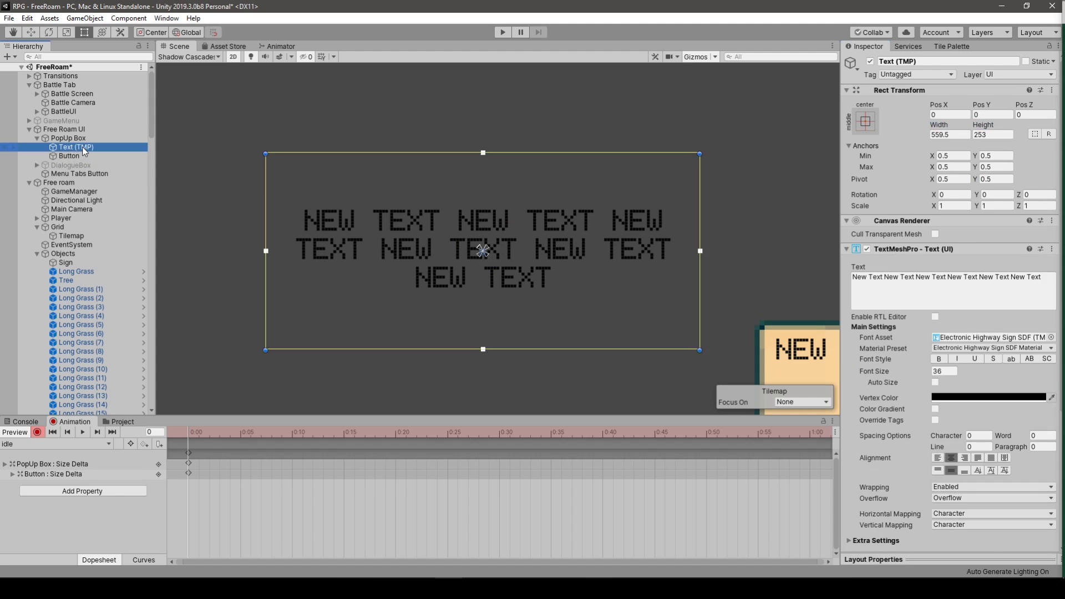
pyautogui.click(942, 372)
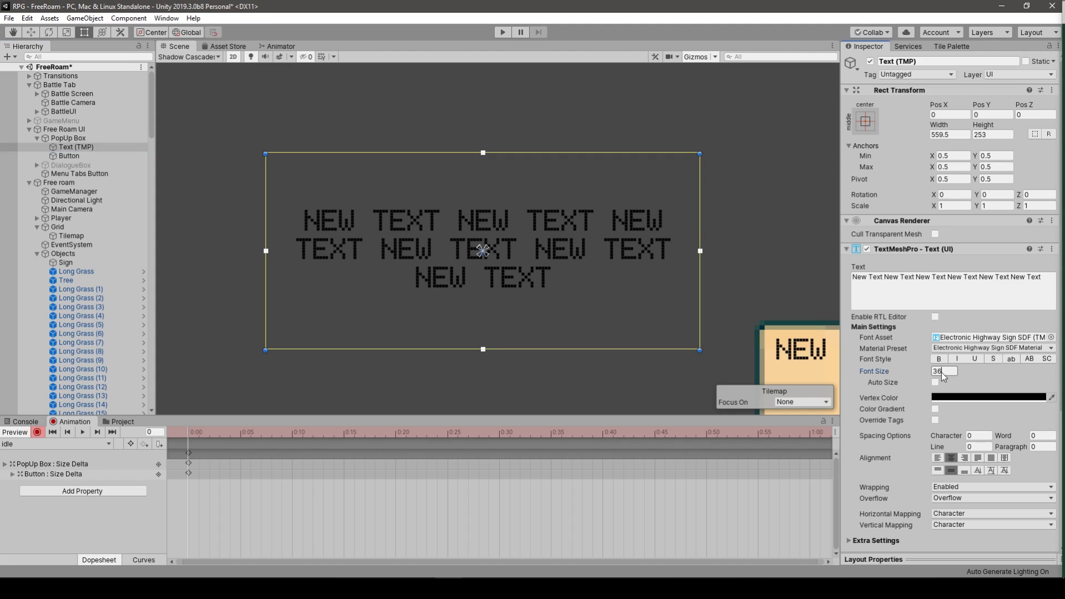
pyautogui.write('0')
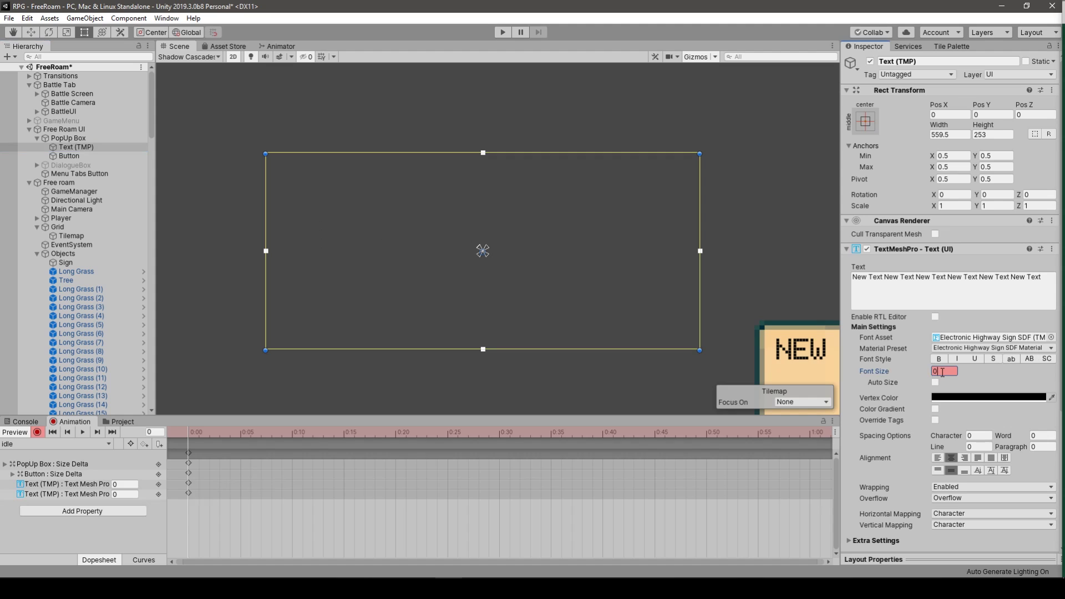
pyautogui.hotkey('ctrl', 'z')
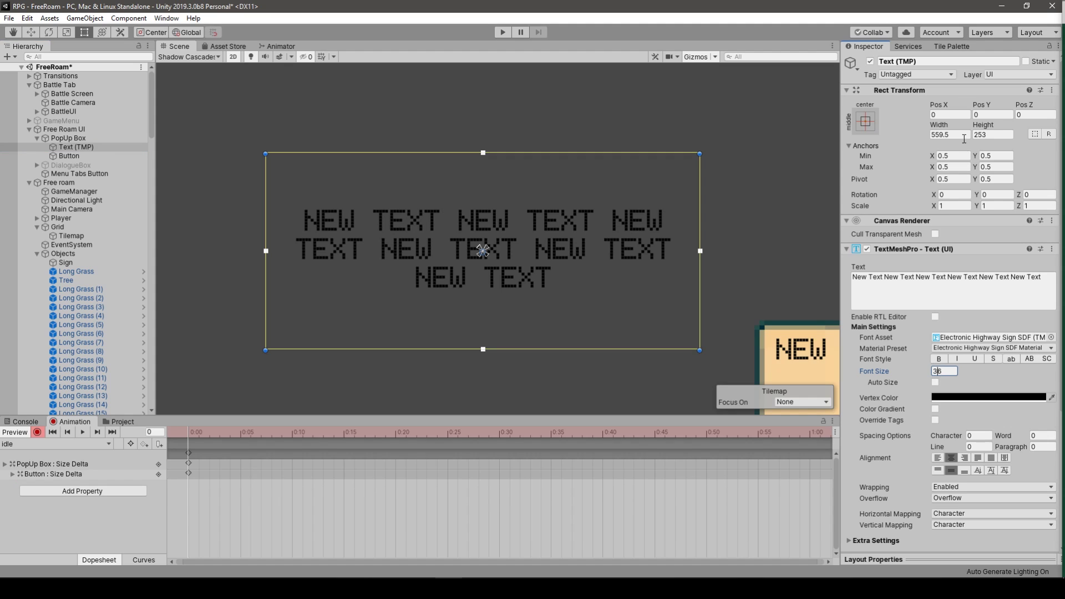
pyautogui.moveTo(699, 350); pyautogui.dragTo(287, 178)
pyautogui.moveTo(288, 179); pyautogui.dragTo(652, 352)
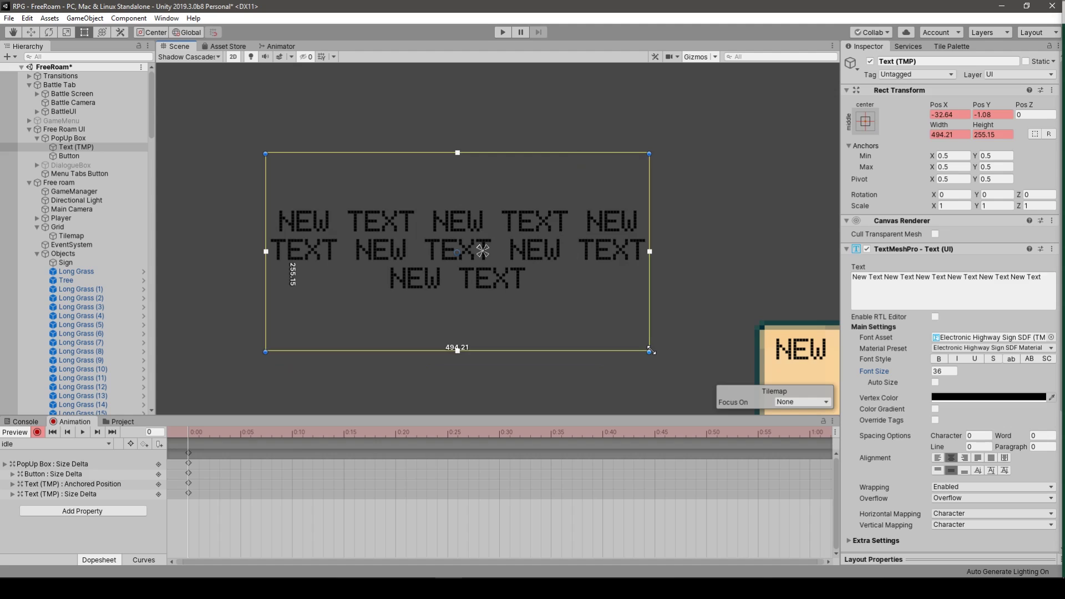
pyautogui.hotkey('ctrl', 'z')
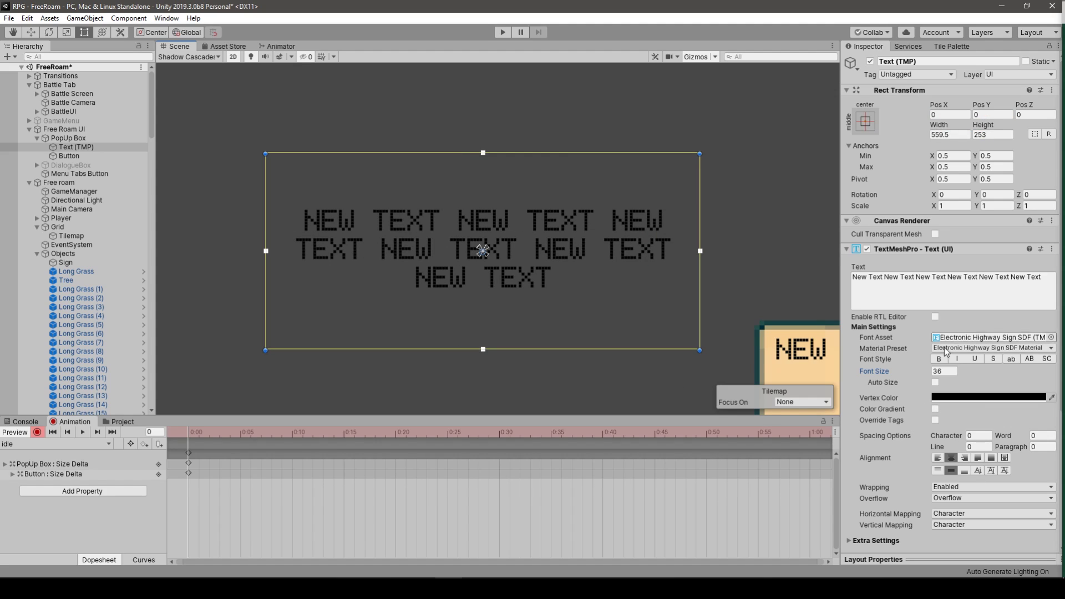
pyautogui.click(944, 370)
pyautogui.write('0')
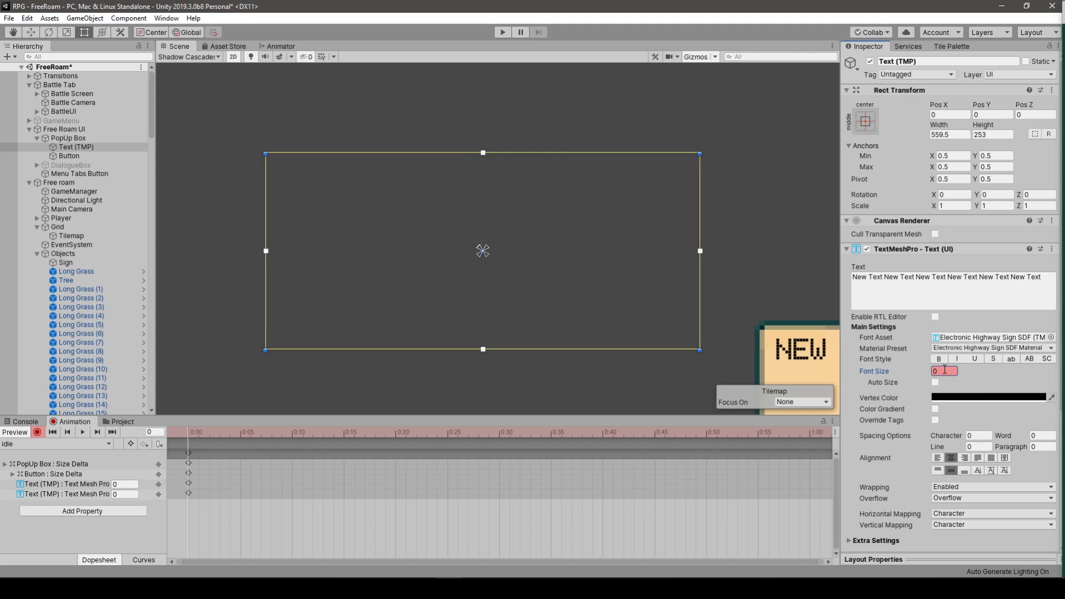